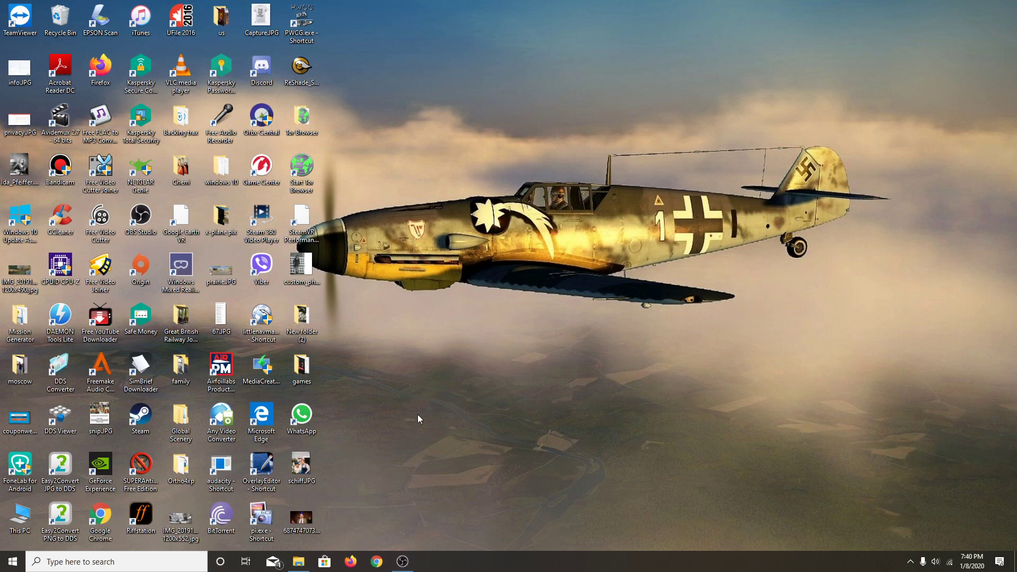
# Step: Open the Custom Scenery folder of X-Plane 11 under D:\Steam\Steamapps\common in File Explorer
pyautogui.click(299, 562)
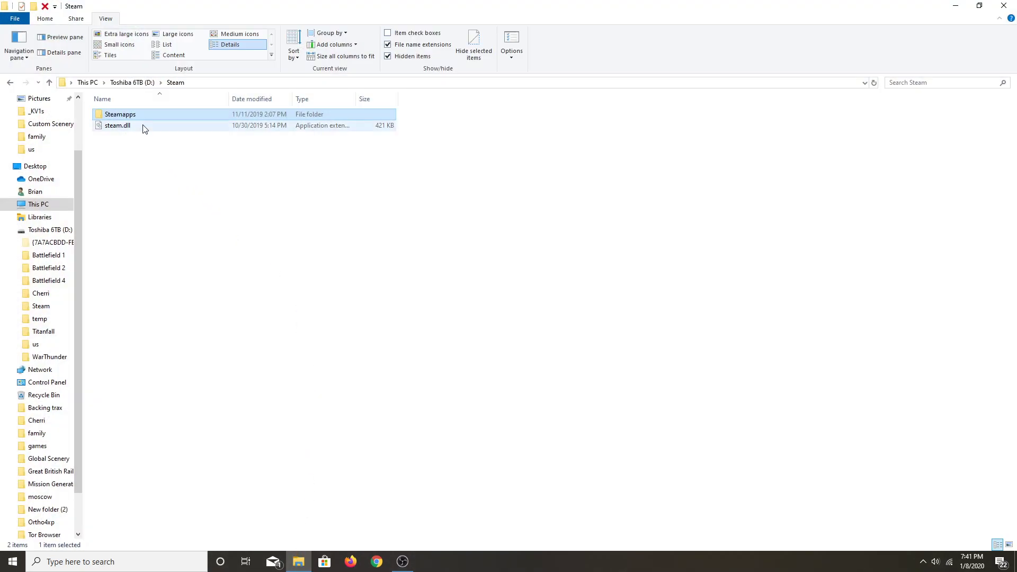
pyautogui.doubleClick(129, 117)
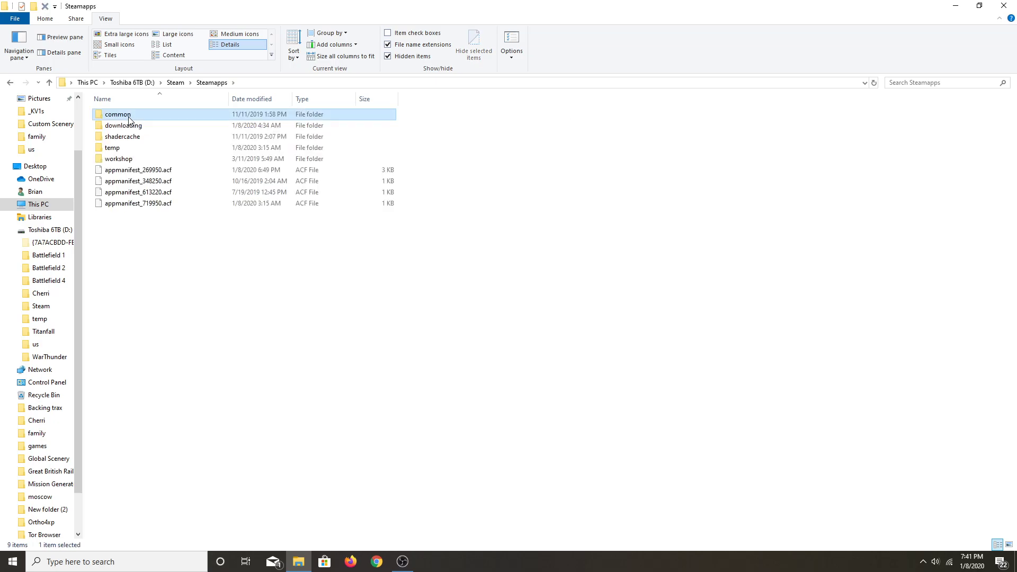
pyautogui.doubleClick(130, 117)
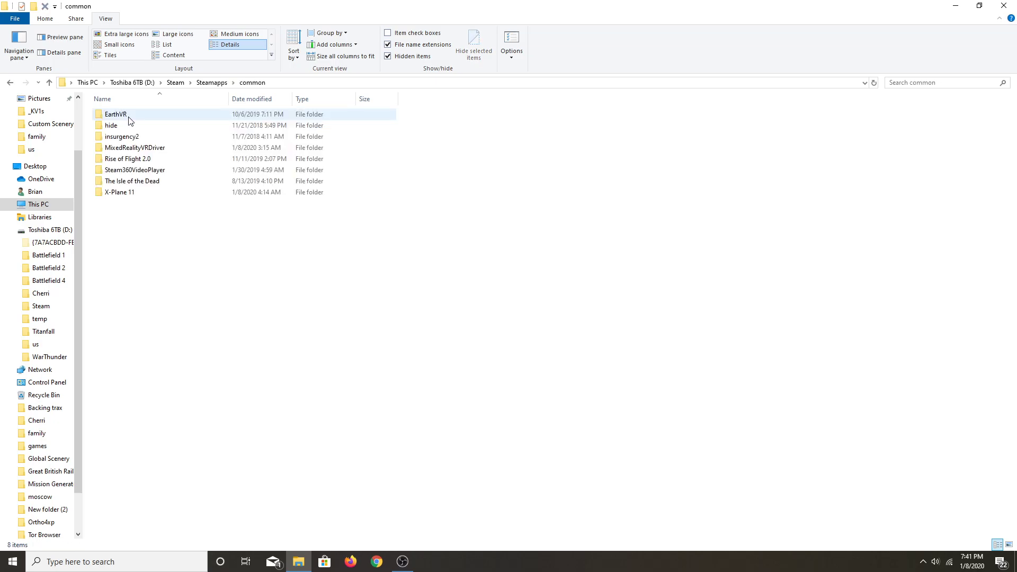
pyautogui.doubleClick(110, 192)
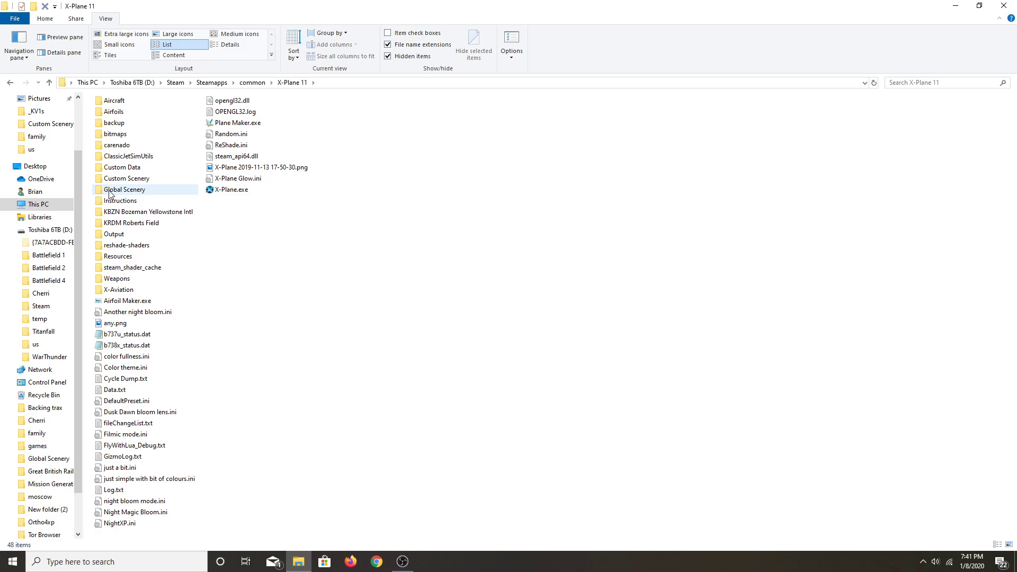
pyautogui.doubleClick(111, 179)
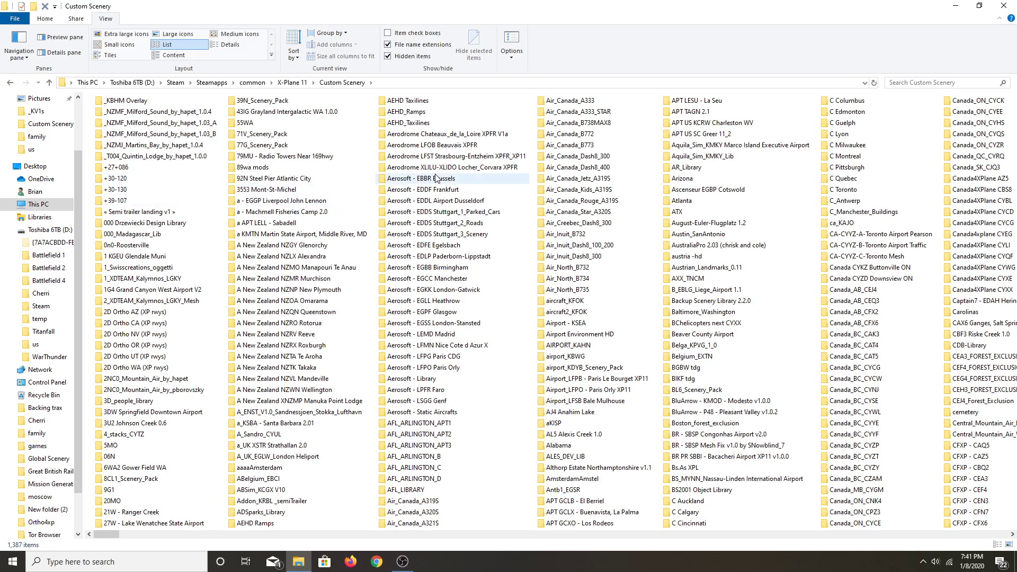
# Step: Look through the Custom Scenery folders and open the scenery_packs.ini file listed after them
pyautogui.scroll(-3, 435, 178)
pyautogui.scroll(-2, 435, 179)
pyautogui.scroll(3, 433, 179)
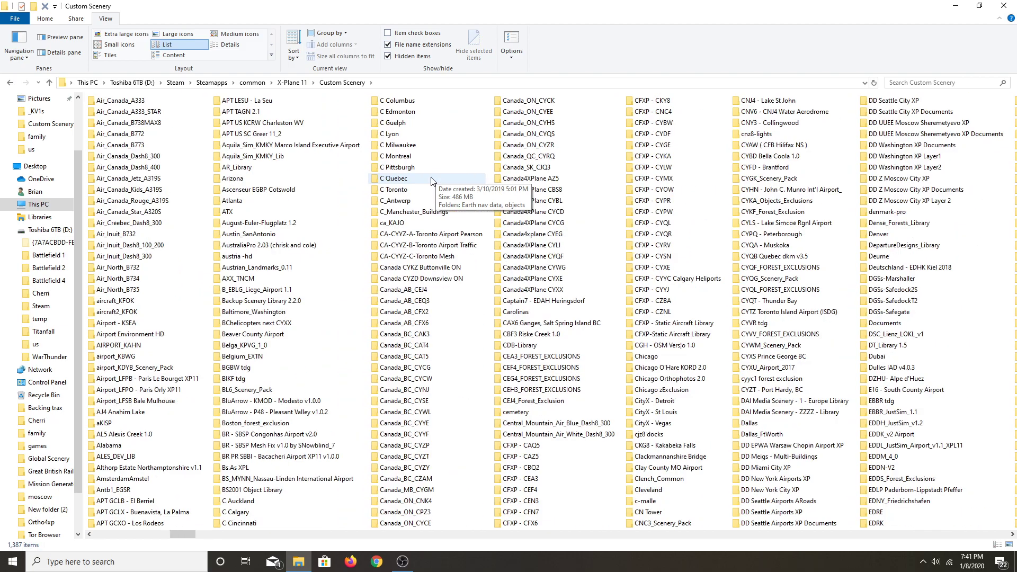
pyautogui.scroll(-2, 433, 181)
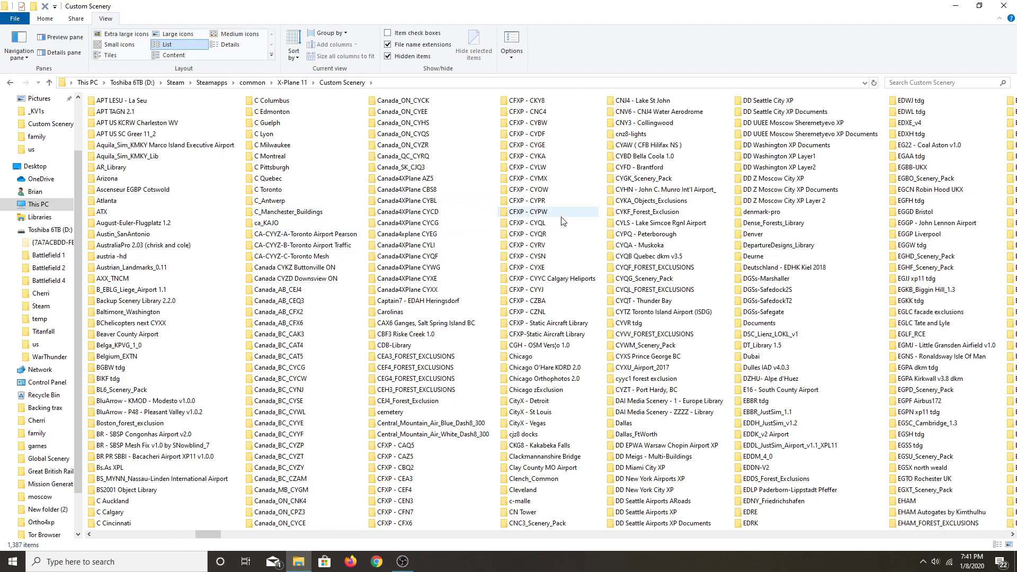
pyautogui.scroll(-2, 558, 229)
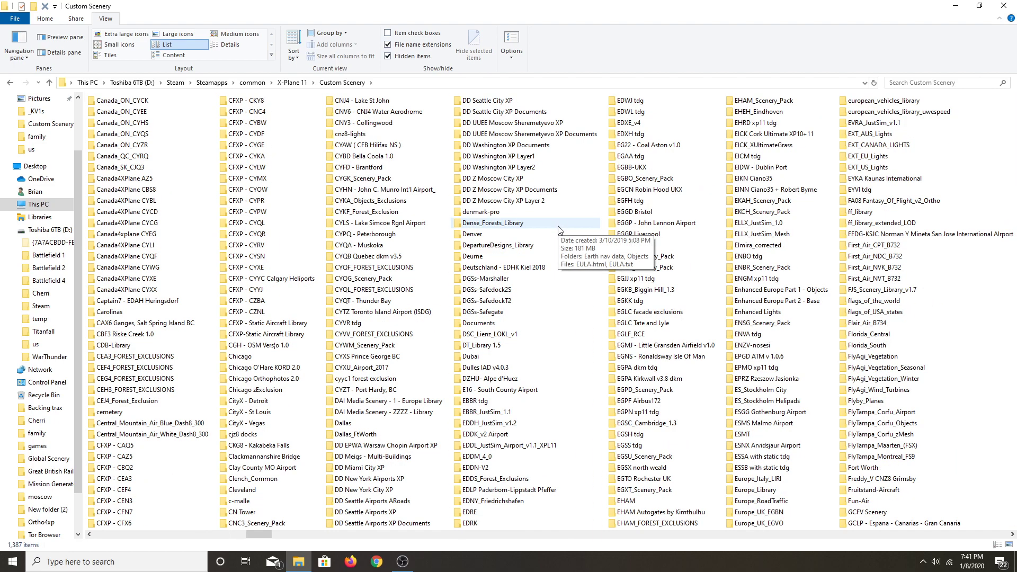
pyautogui.scroll(-3, 559, 230)
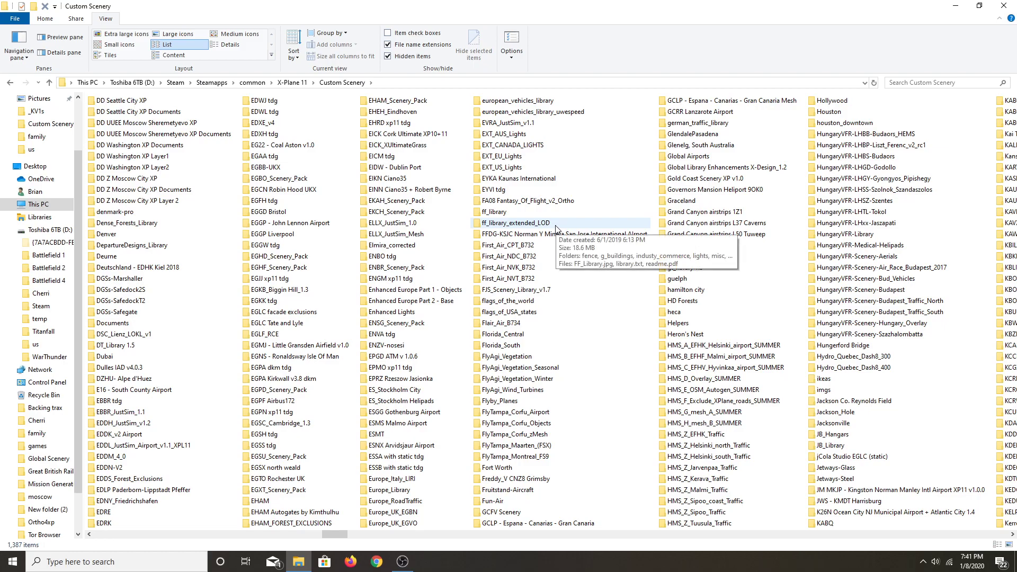
pyautogui.scroll(-3, 557, 233)
pyautogui.scroll(-15, 557, 236)
pyautogui.scroll(-15, 557, 235)
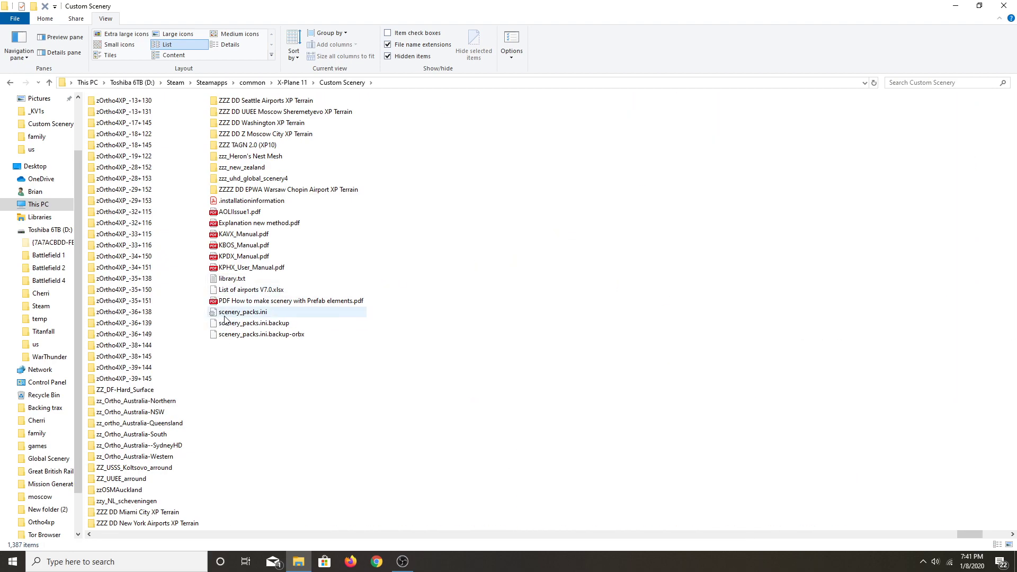
pyautogui.click(241, 317)
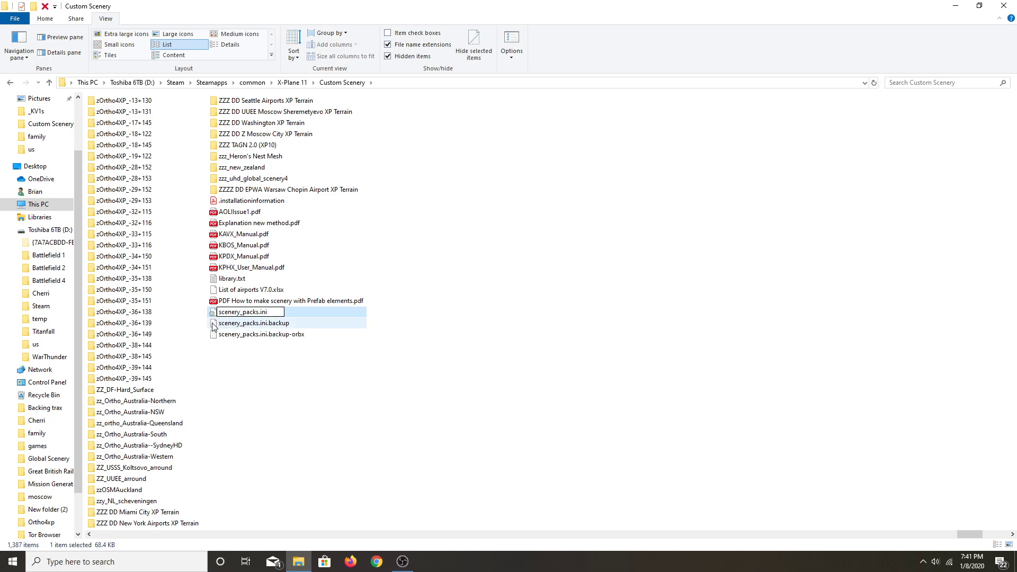
pyautogui.doubleClick(214, 313)
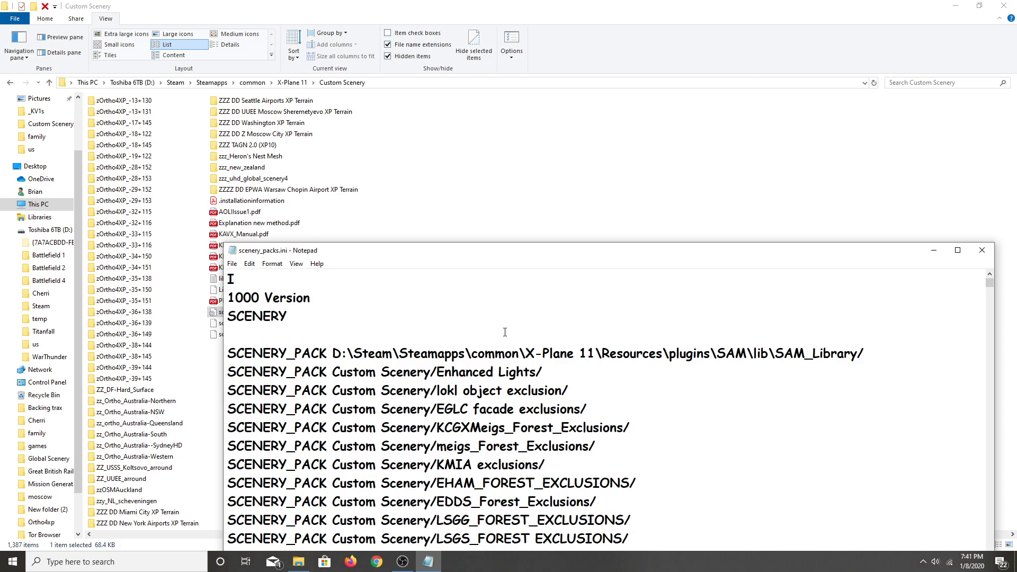
# Step: Examine the order of the SCENERY_PACK entries in scenery_packs.ini, from exclusions to libraries and static aircraft, and close the file
pyautogui.scroll(-6, 490, 335)
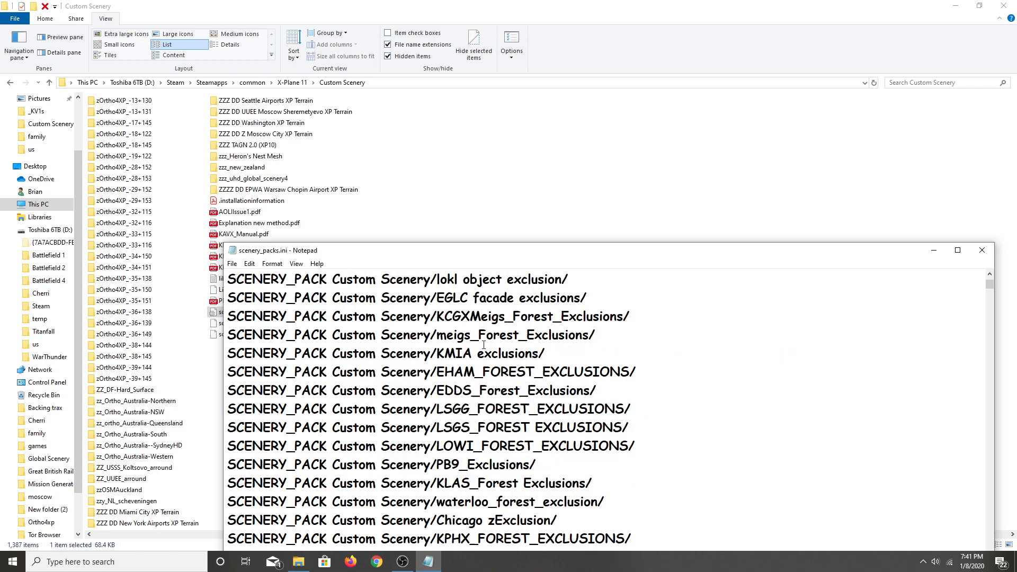
pyautogui.scroll(4, 482, 351)
pyautogui.scroll(1, 481, 350)
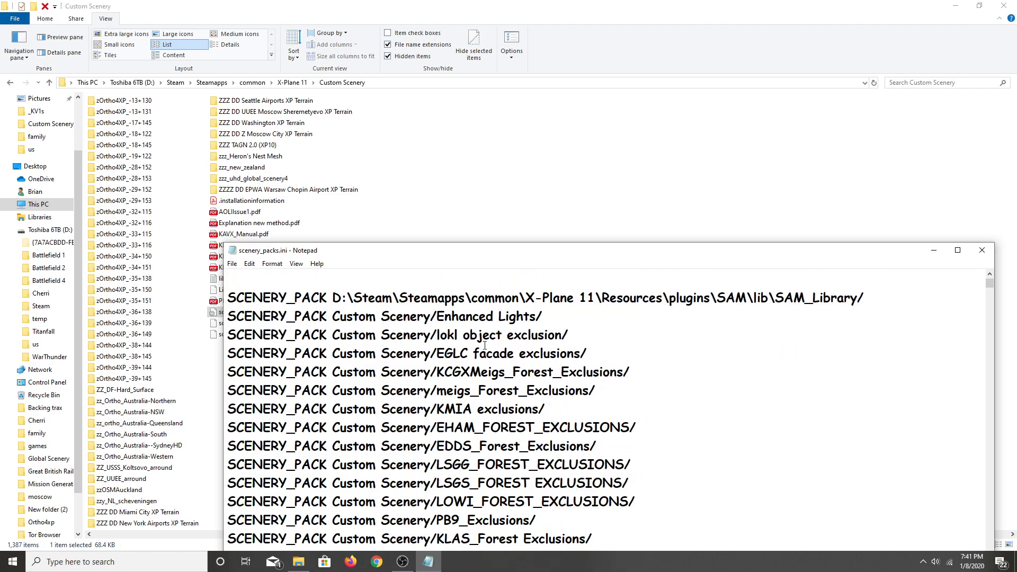
pyautogui.scroll(-15, 484, 345)
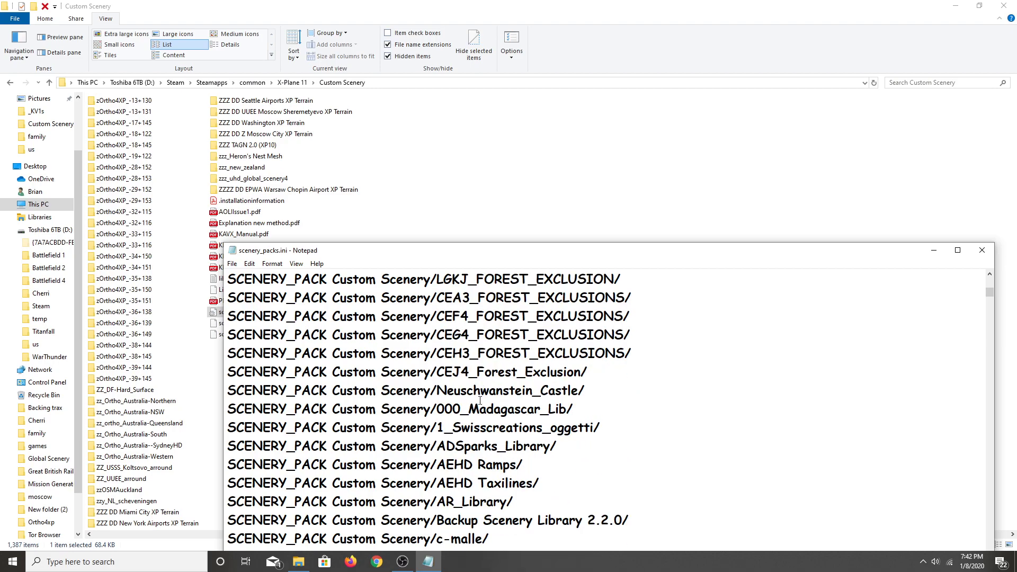
pyautogui.scroll(-11, 479, 398)
pyautogui.scroll(-12, 461, 453)
pyautogui.scroll(-12, 462, 453)
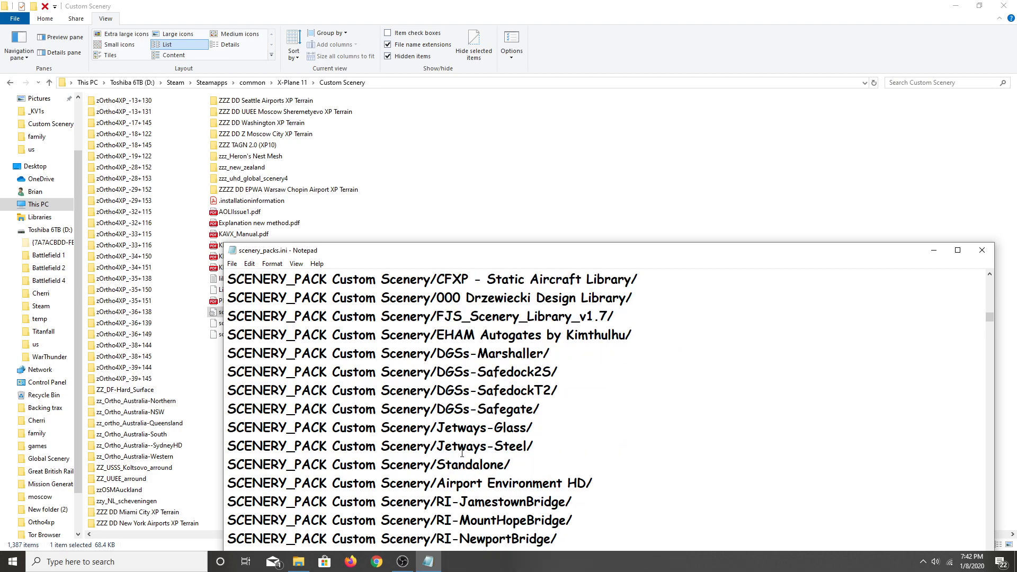
pyautogui.scroll(-3, 462, 454)
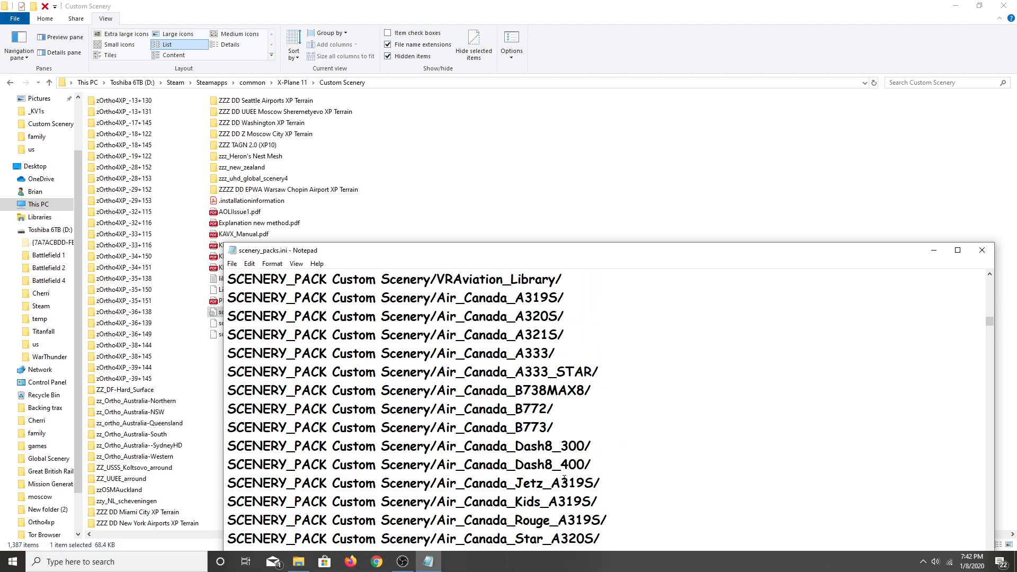
pyautogui.scroll(-1, 563, 479)
pyautogui.scroll(2, 569, 466)
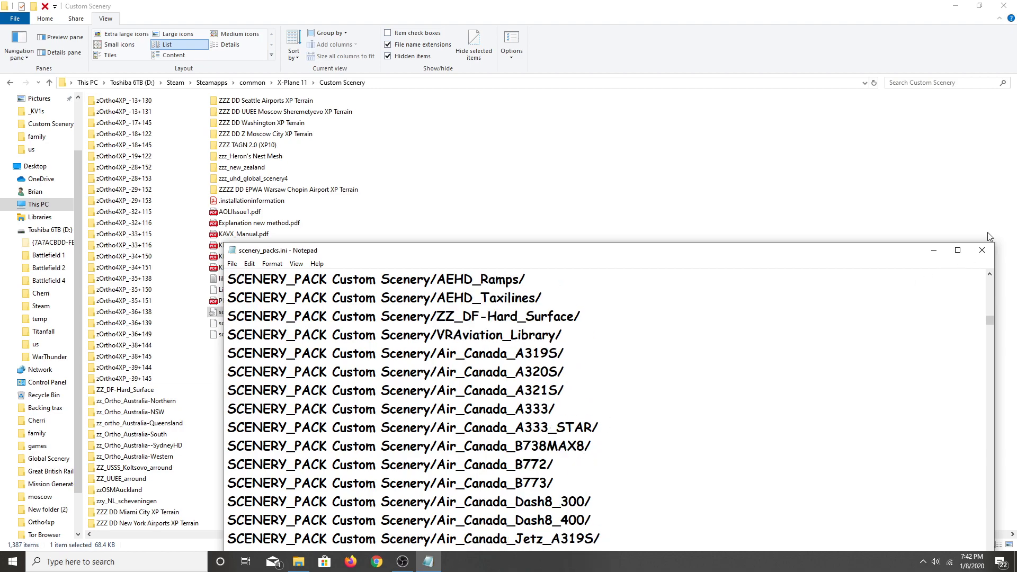
pyautogui.click(983, 251)
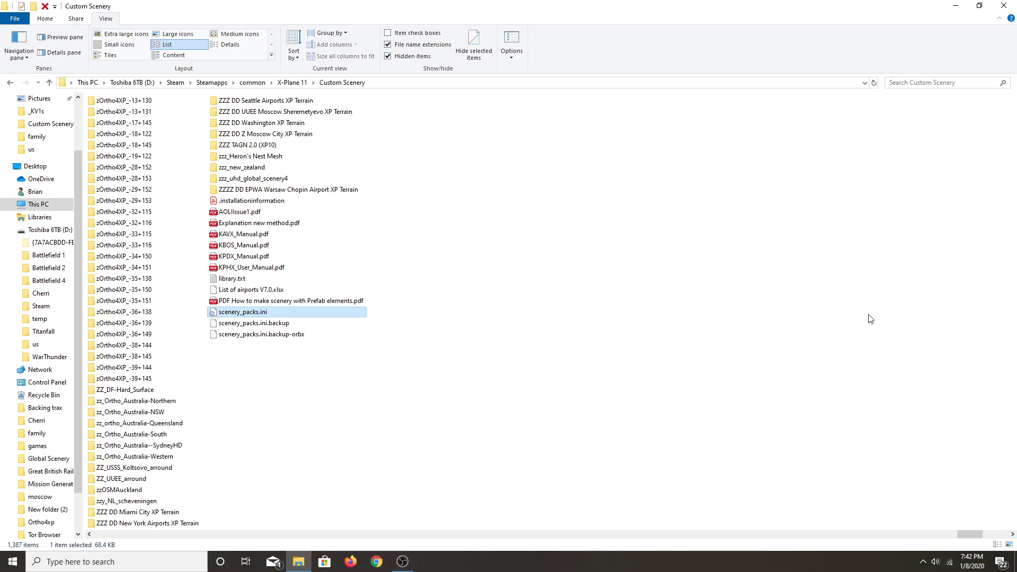
# Step: Look back through the Custom Scenery folders from the zOrtho4XP tiles past the Orbx packages to the Aerosoft airports
pyautogui.scroll(1, 524, 406)
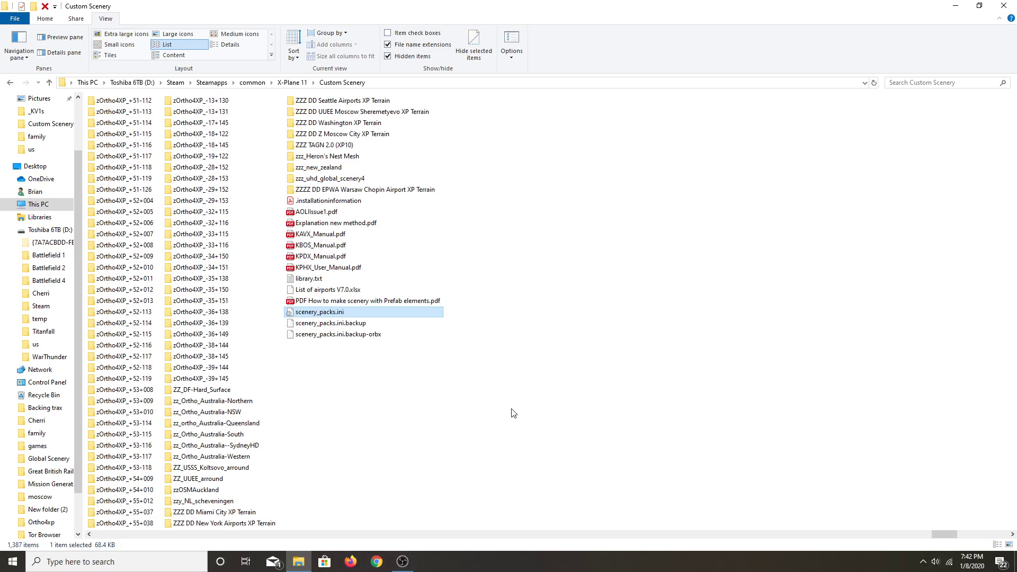
pyautogui.scroll(1, 511, 414)
pyautogui.scroll(1, 510, 413)
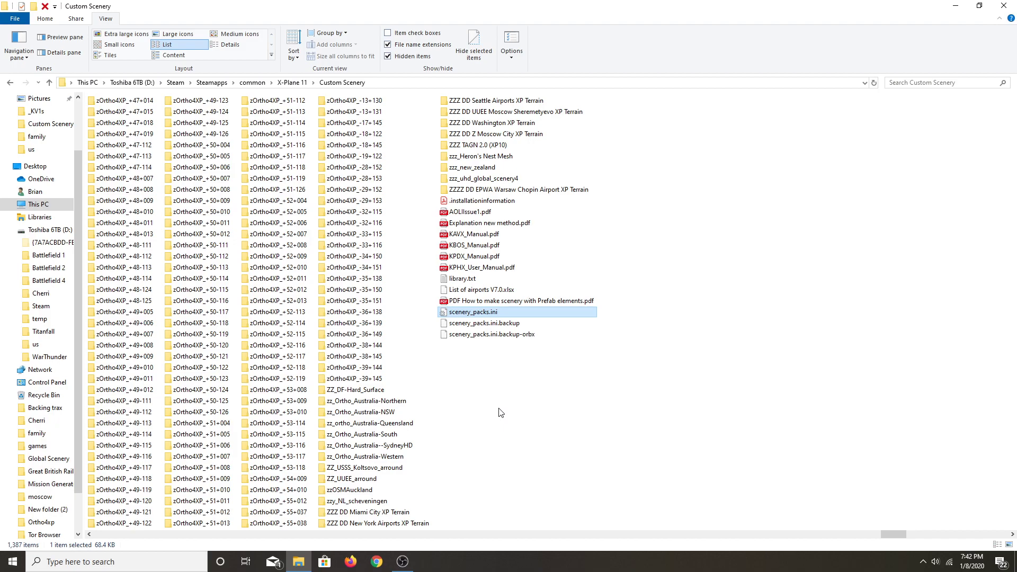
pyautogui.hscroll(-1, 501, 412)
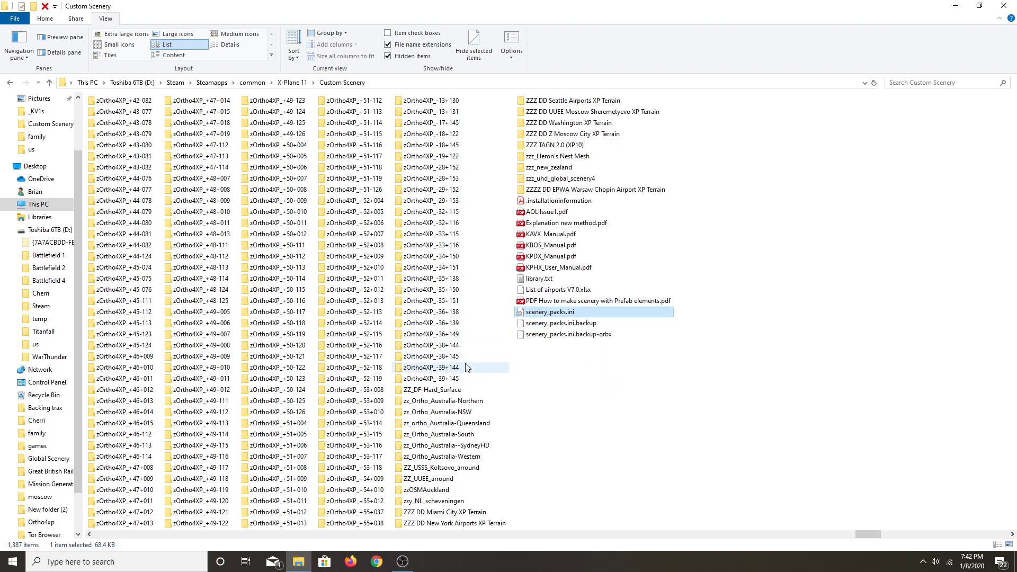
pyautogui.hscroll(-3, 370, 389)
pyautogui.hscroll(-6, 369, 389)
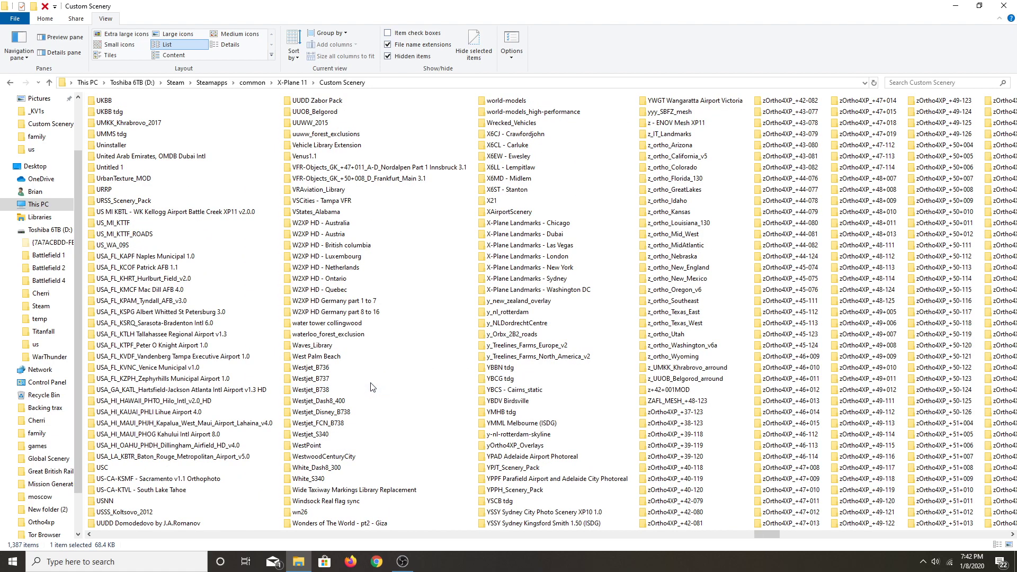
pyautogui.hscroll(-3, 371, 385)
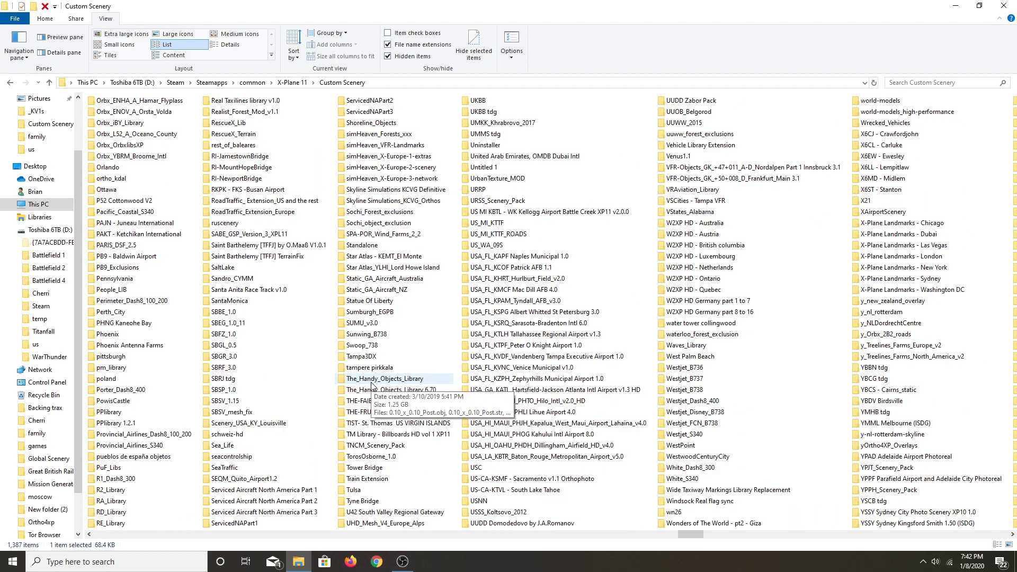
pyautogui.hscroll(-3, 372, 382)
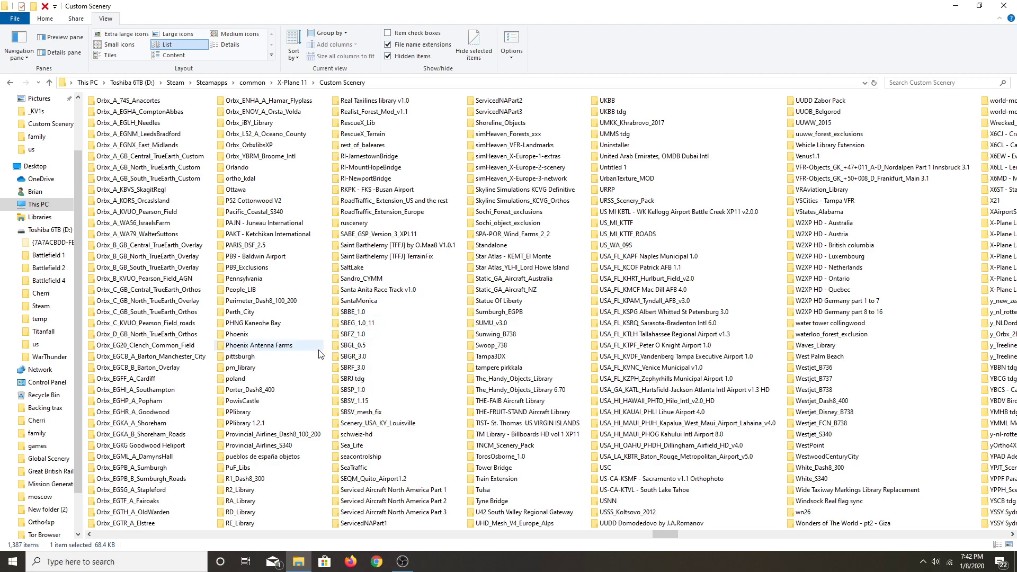
pyautogui.hscroll(-1, 319, 353)
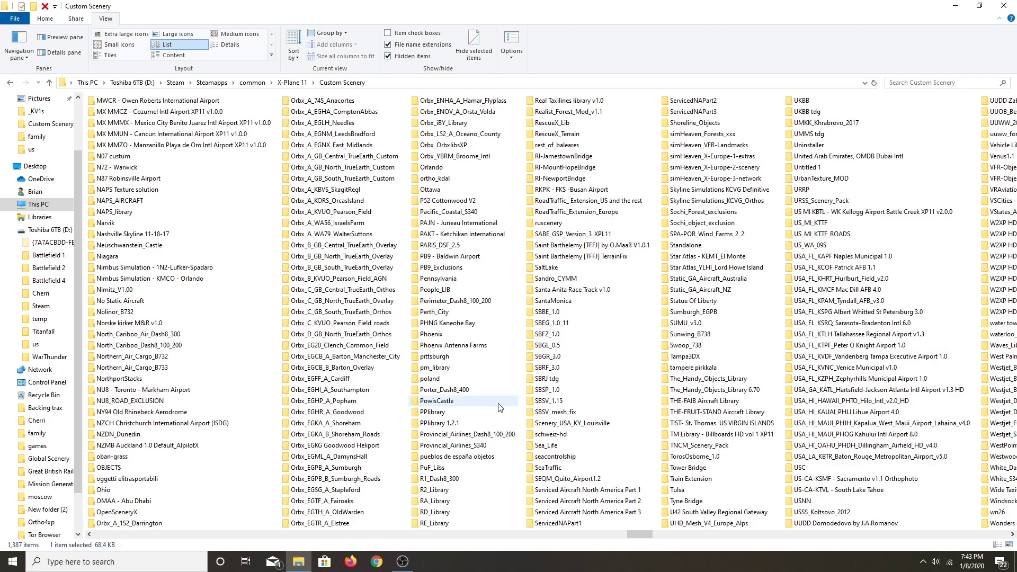
pyautogui.hscroll(-1, 501, 407)
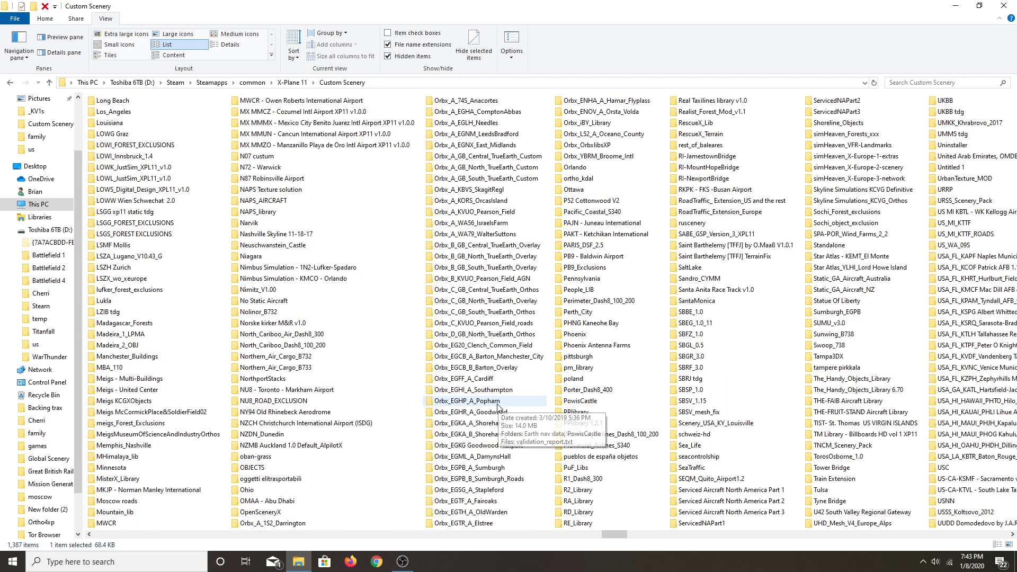
pyautogui.hscroll(-2, 402, 435)
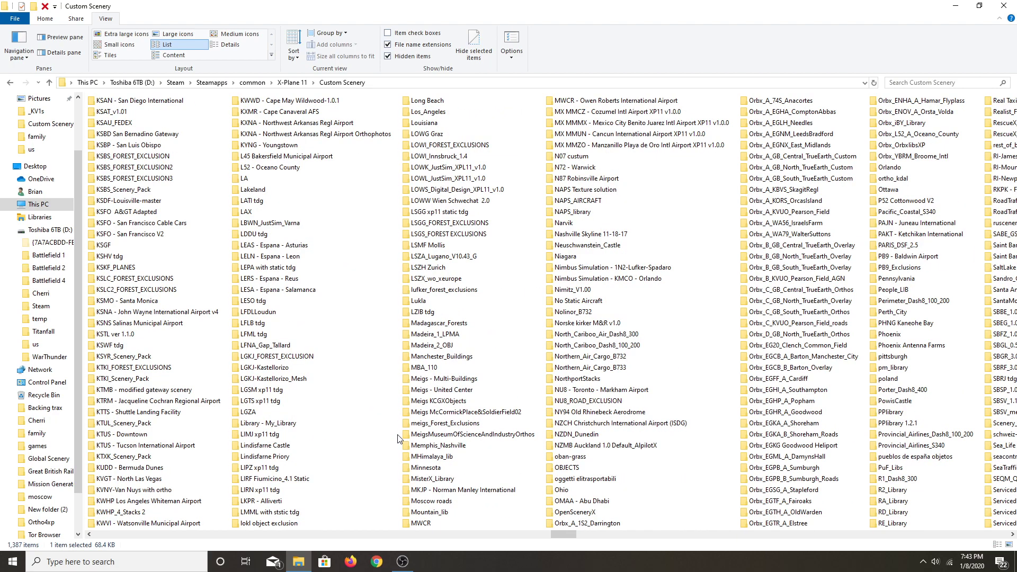
pyautogui.hscroll(-1, 398, 439)
pyautogui.hscroll(-7, 398, 438)
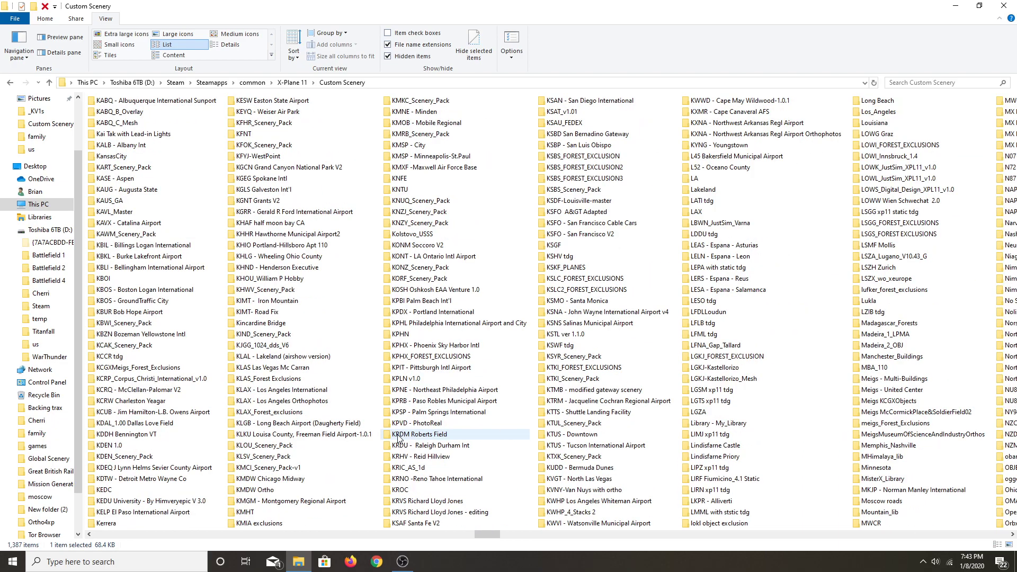
pyautogui.hscroll(-3, 399, 438)
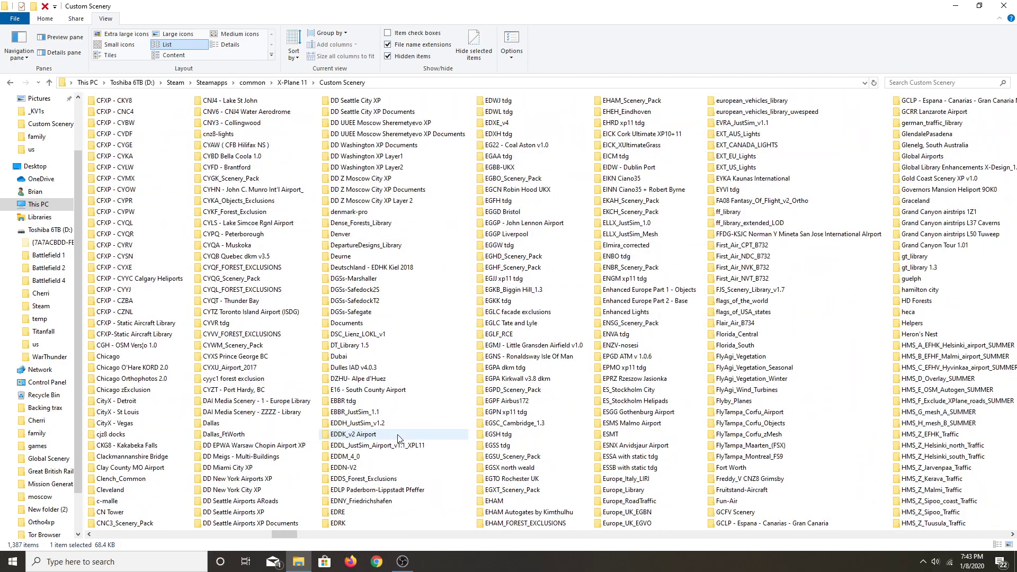
pyautogui.hscroll(-4, 399, 439)
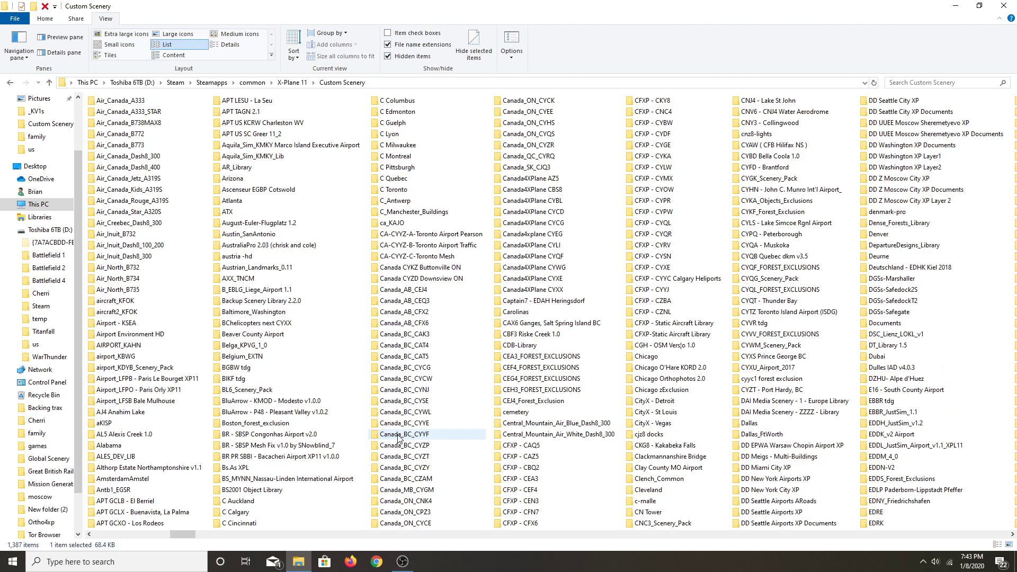
pyautogui.hscroll(-2, 398, 438)
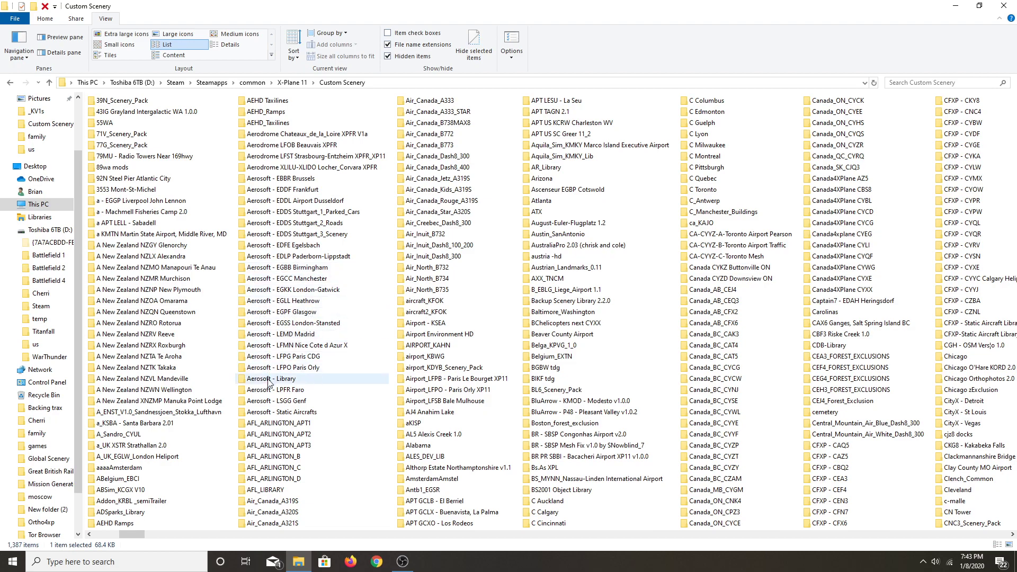
# Step: Open the Aerosoft - LPFR Faro scenery folder and check the Orbx airport folders inside it
pyautogui.moveTo(271, 391)
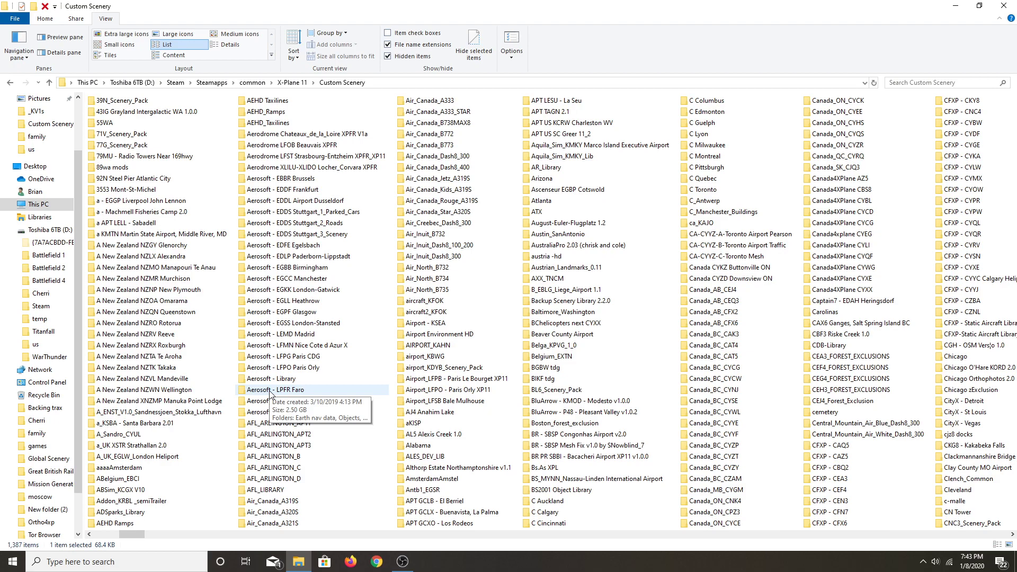
pyautogui.doubleClick(270, 392)
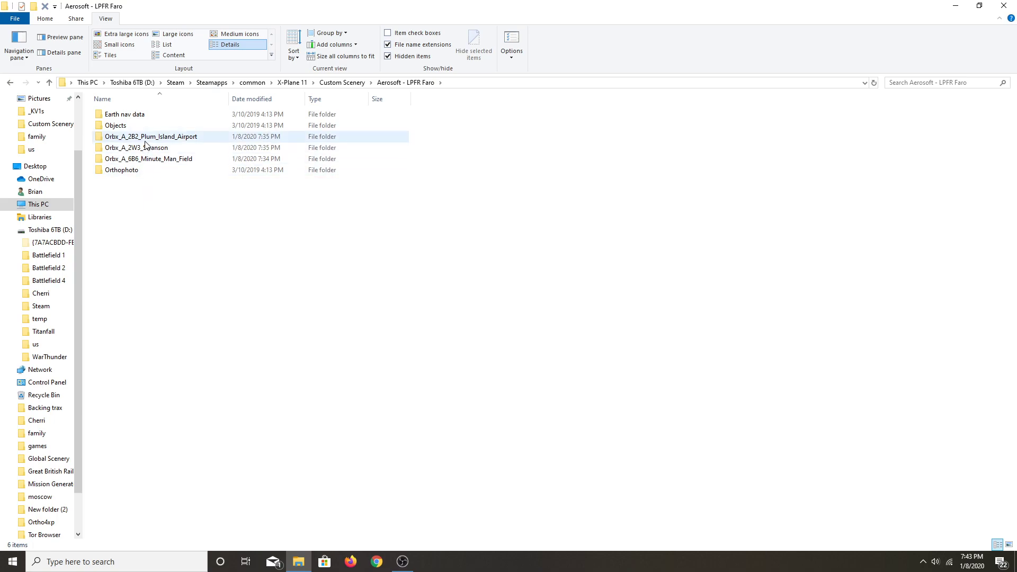
pyautogui.moveTo(145, 141)
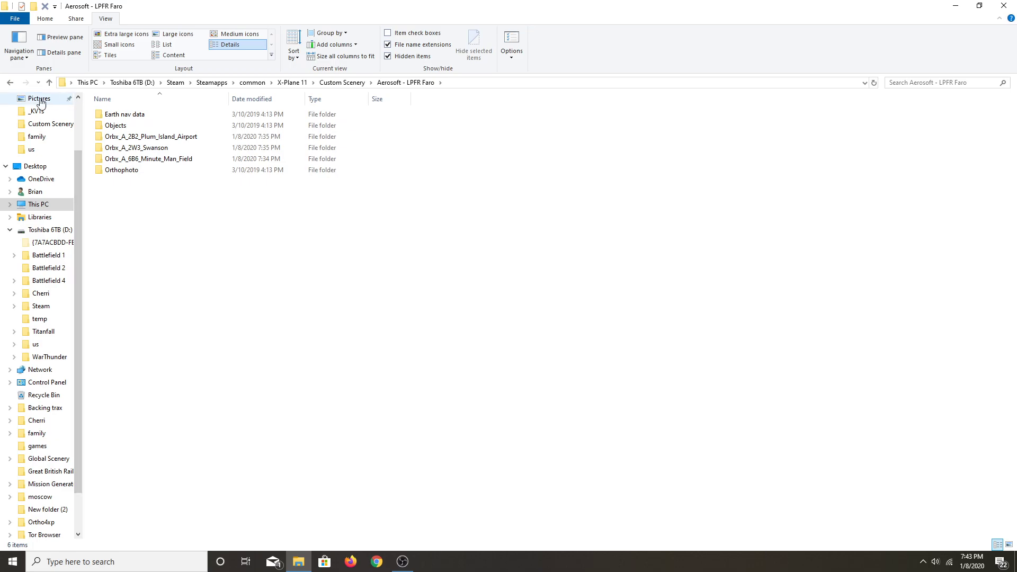
# Step: Copy the Plum Island Airport, Swanson and Minute Man Field Orbx folders from the Aerosoft - LPFR Faro folder
pyautogui.click(11, 83)
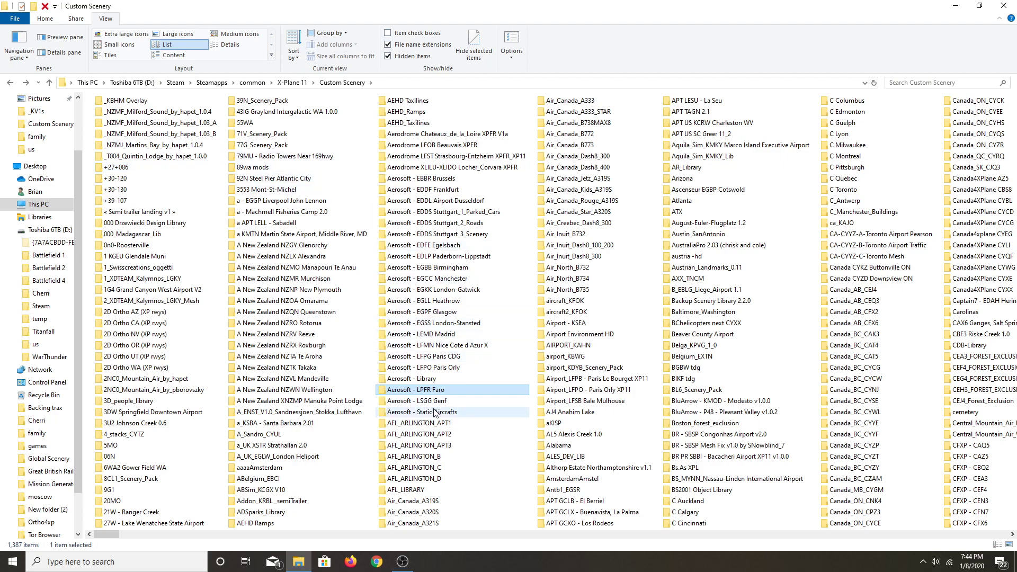
pyautogui.doubleClick(429, 393)
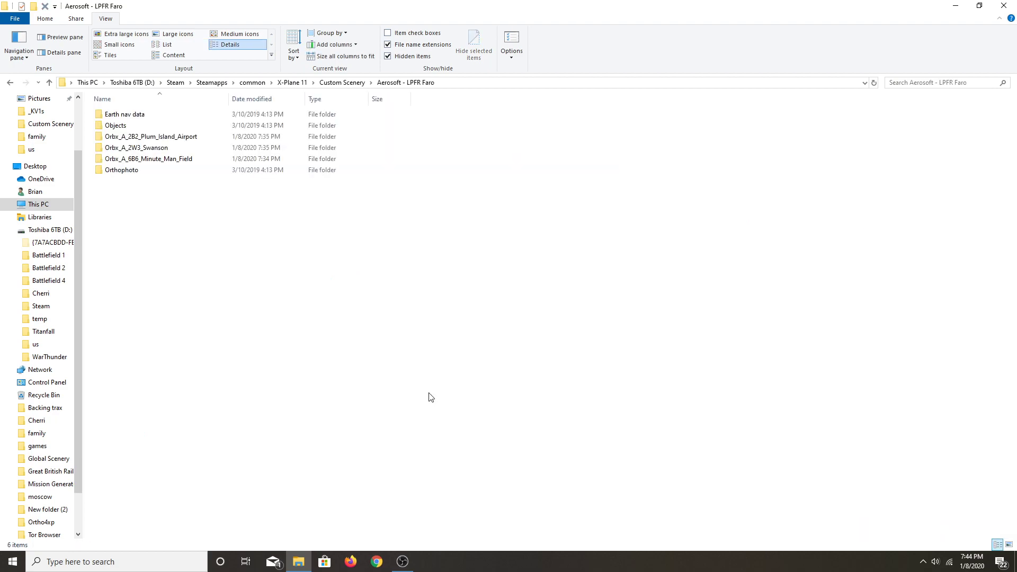
pyautogui.click(358, 163)
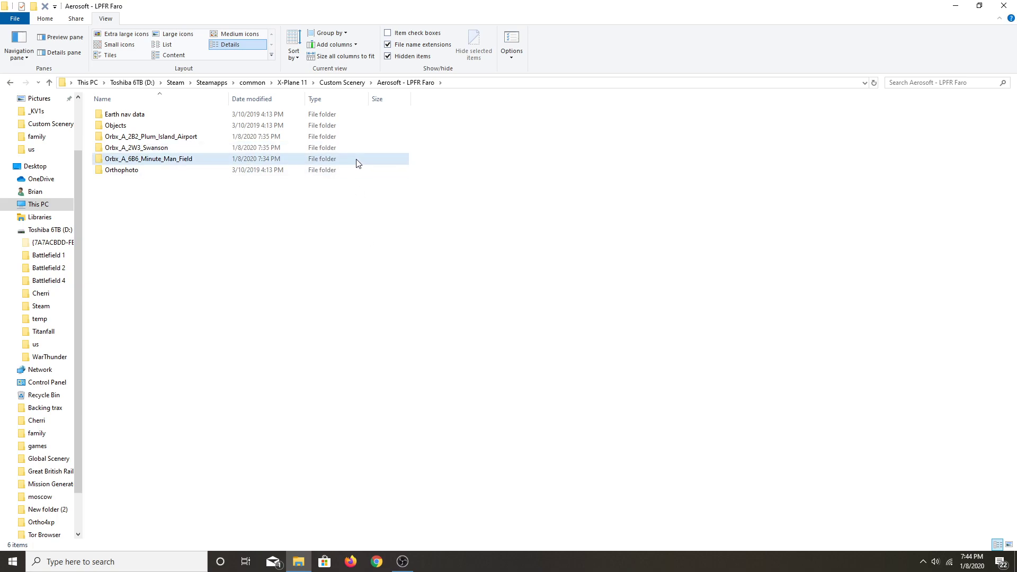
pyautogui.moveTo(356, 159); pyautogui.dragTo(150, 136)
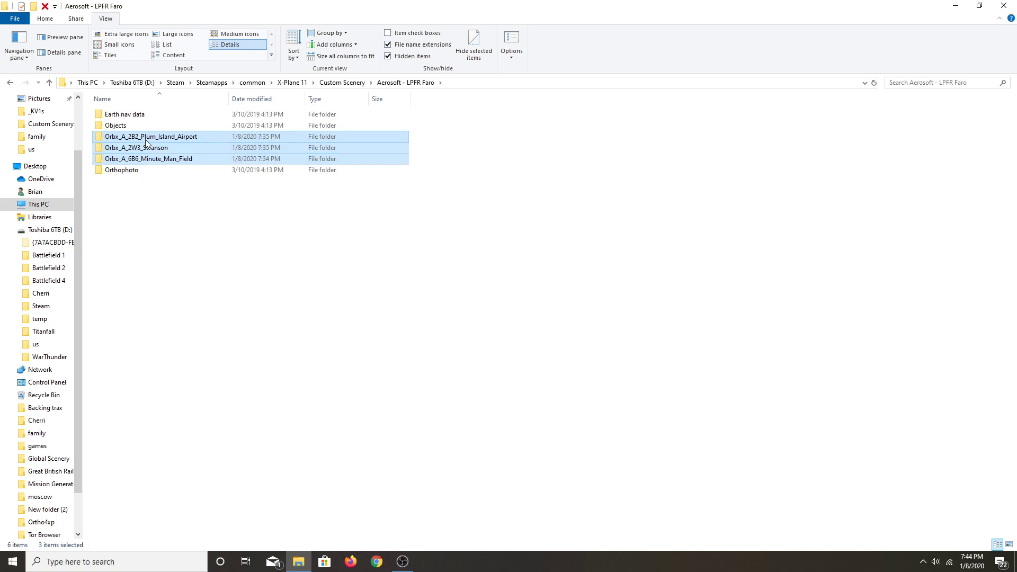
pyautogui.rightClick(146, 141)
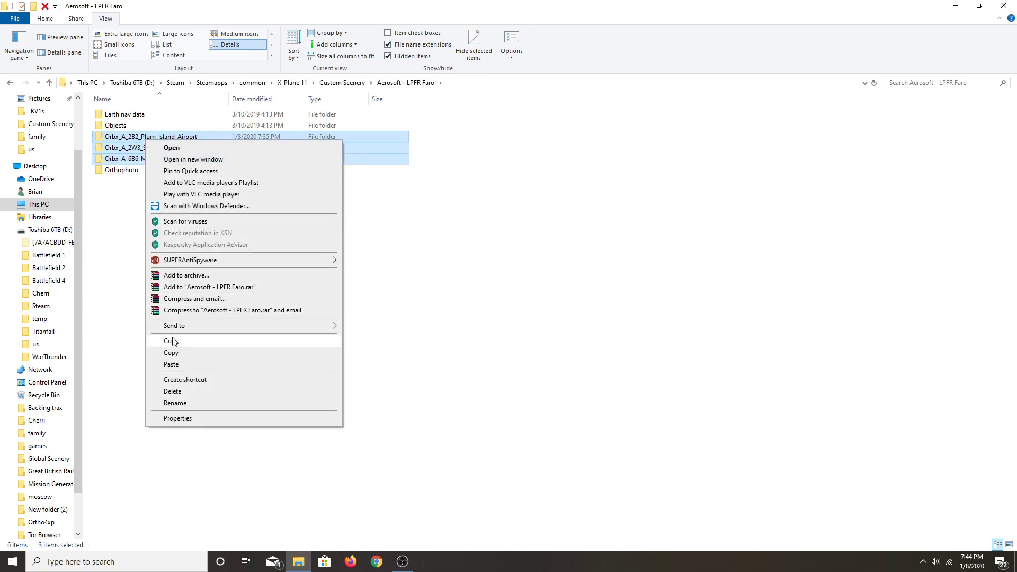
pyautogui.click(176, 354)
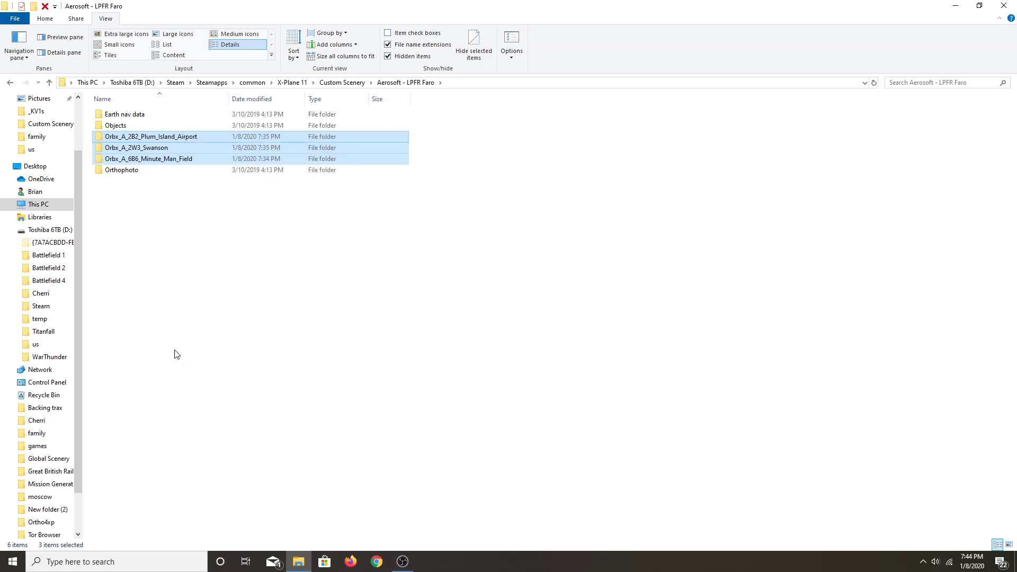
# Step: Paste the three copied Orbx airport folders directly into the main Custom Scenery folder
pyautogui.click(10, 83)
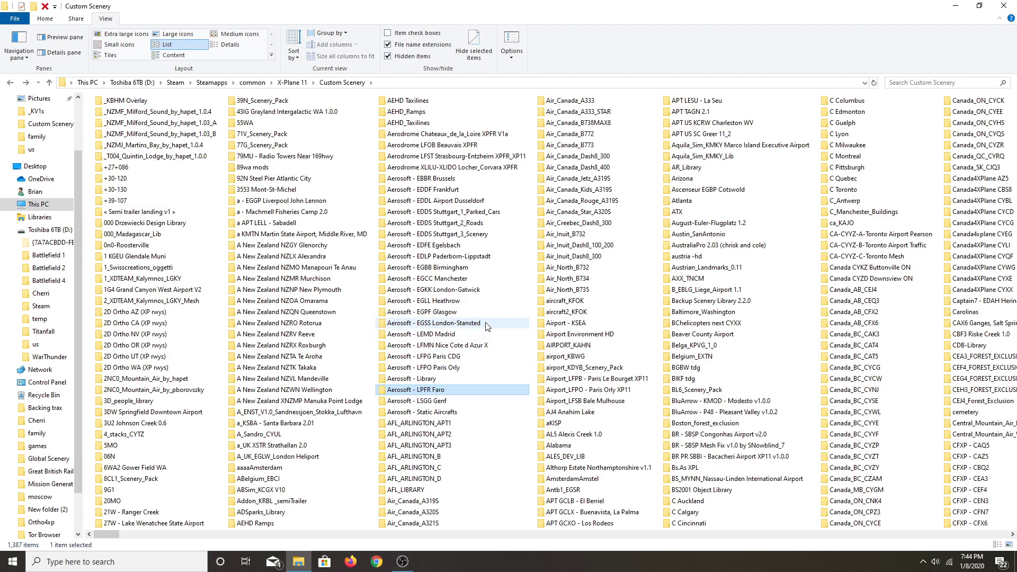
pyautogui.moveTo(490, 327)
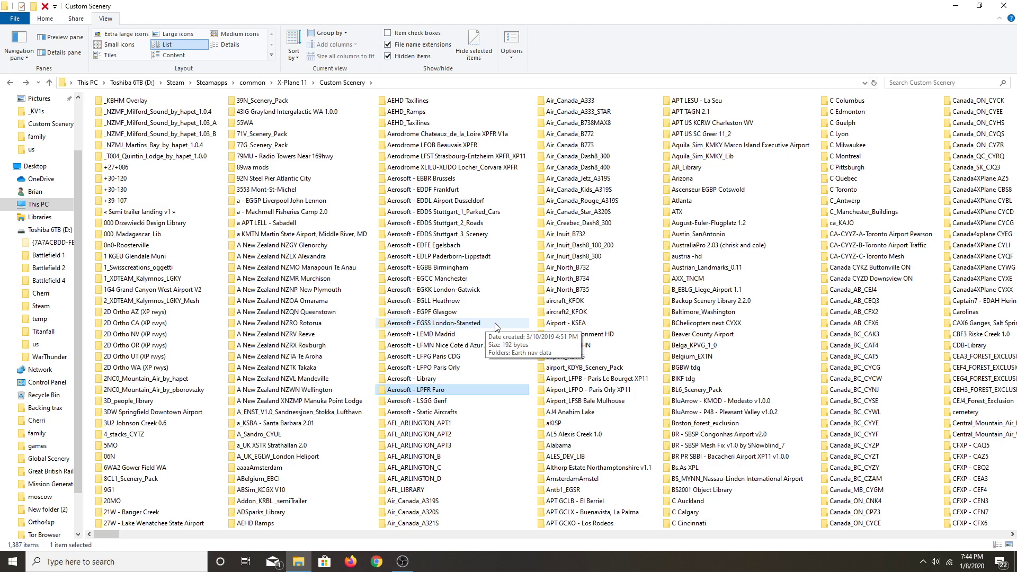
pyautogui.rightClick(496, 326)
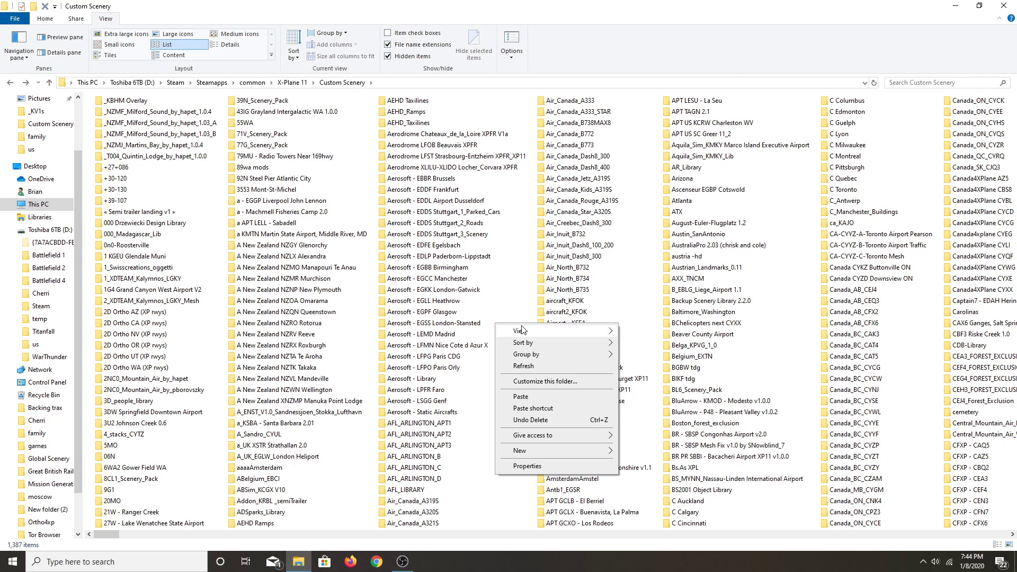
pyautogui.click(506, 316)
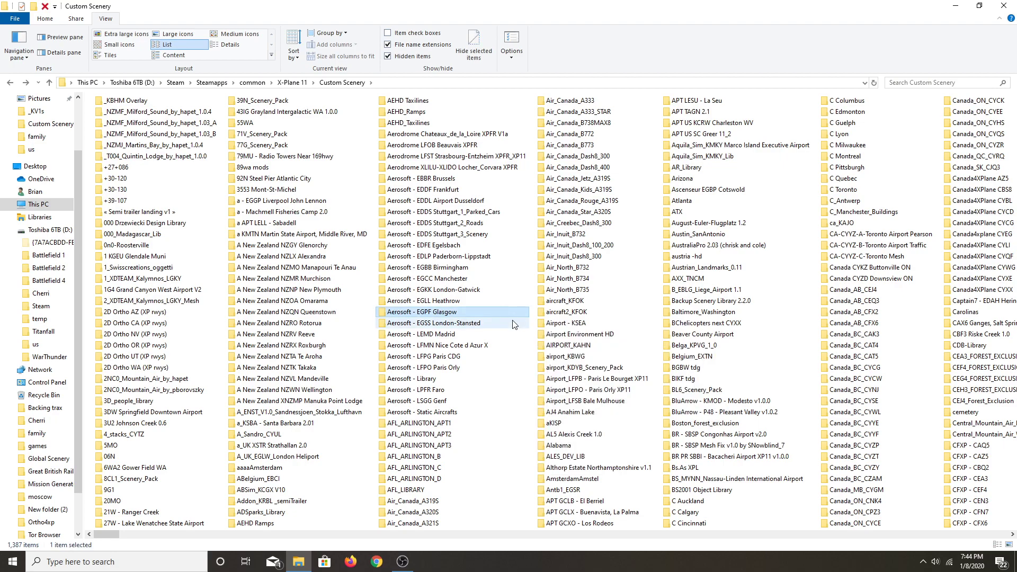
pyautogui.scroll(-6, 508, 318)
pyautogui.scroll(-10, 518, 328)
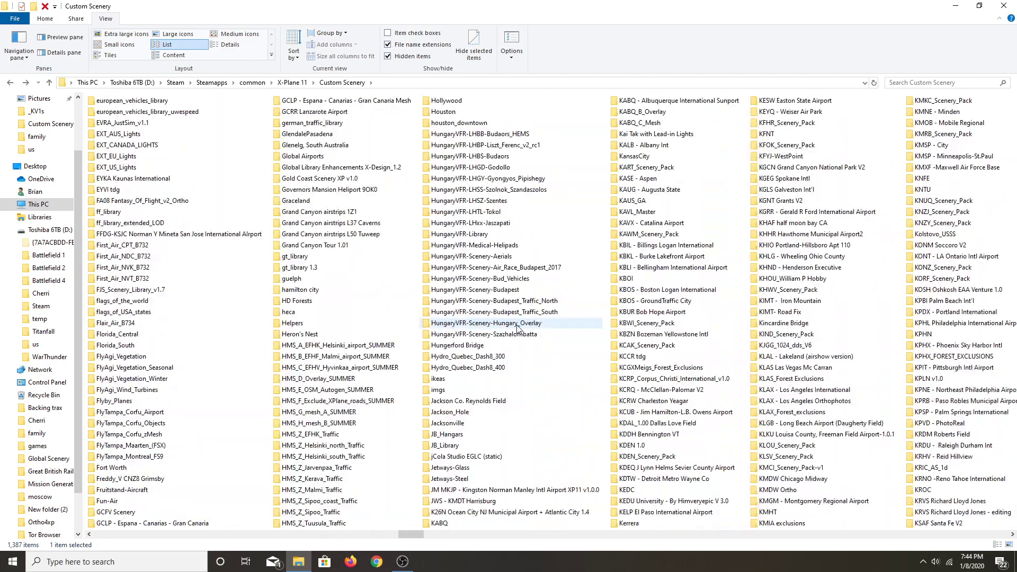
pyautogui.scroll(-8, 517, 328)
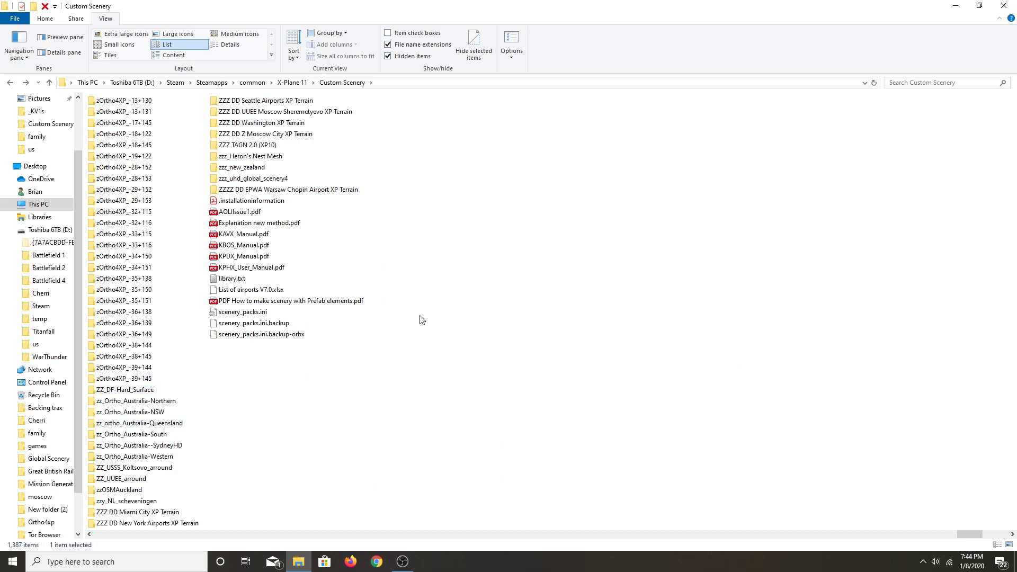
pyautogui.rightClick(567, 312)
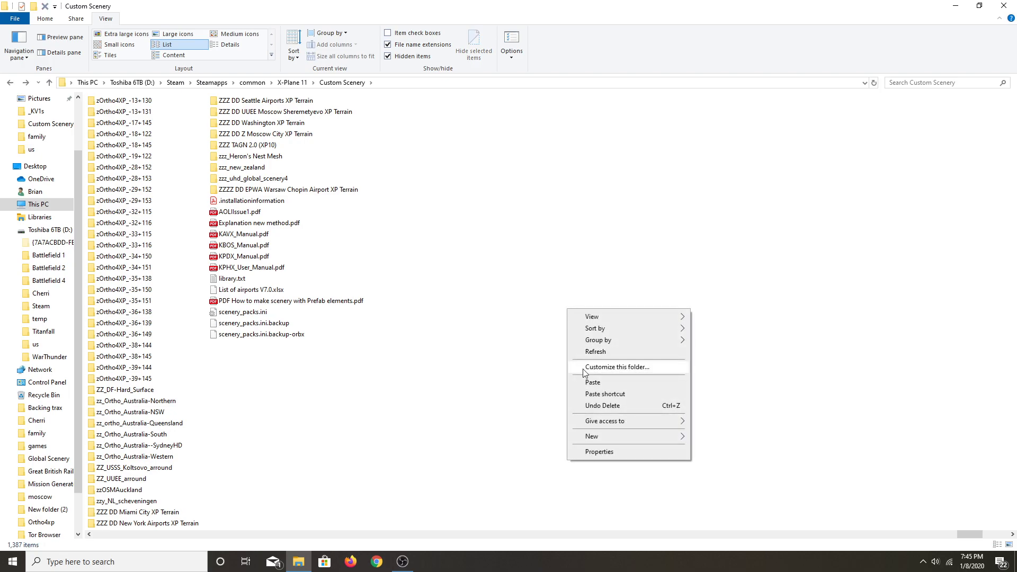
pyautogui.click(592, 383)
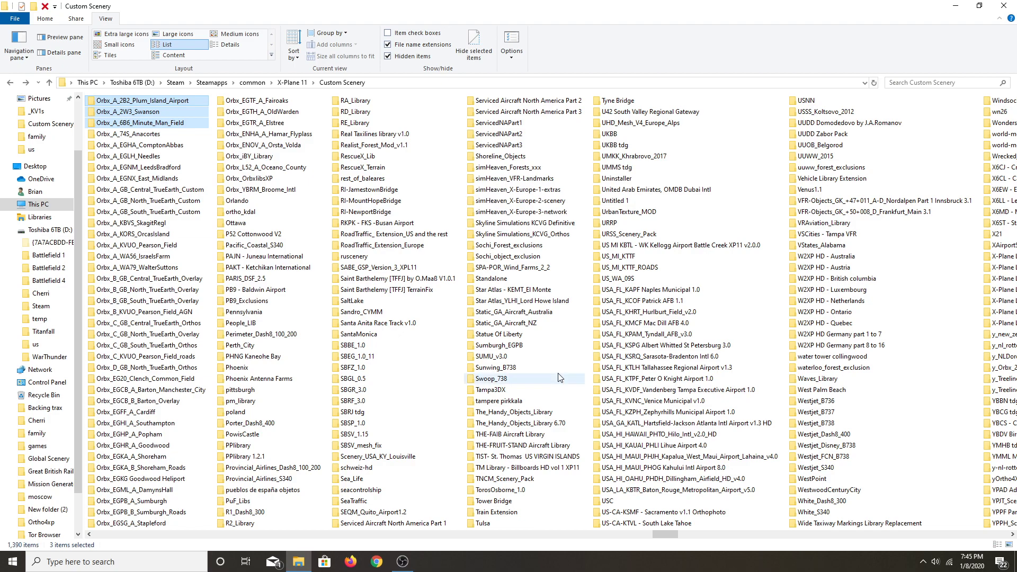
# Step: Go back through the Custom Scenery folders to the Aerosoft airports and reopen Aerosoft - LPFR Faro
pyautogui.scroll(1, 400, 356)
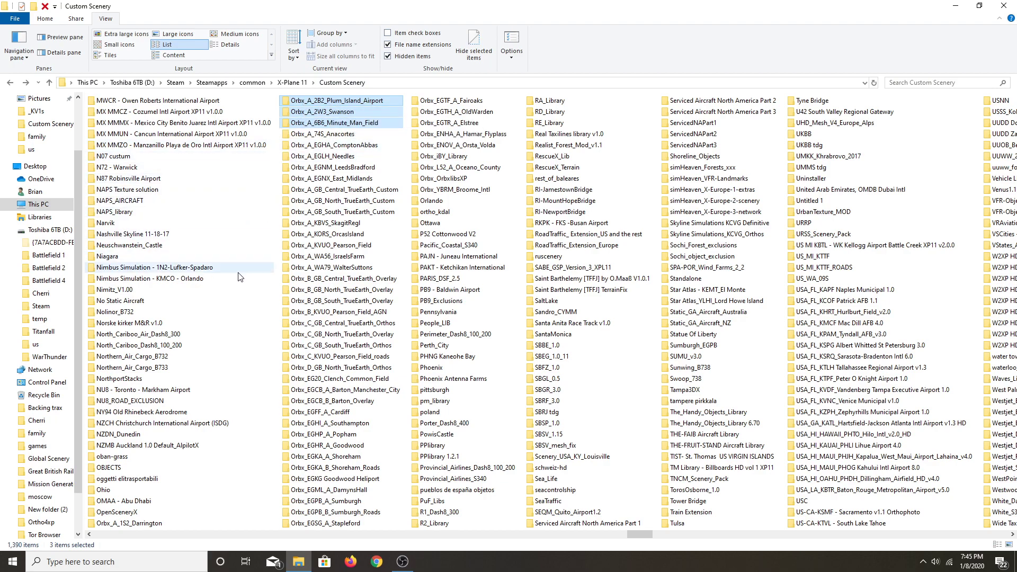
pyautogui.scroll(3, 236, 279)
pyautogui.scroll(12, 237, 280)
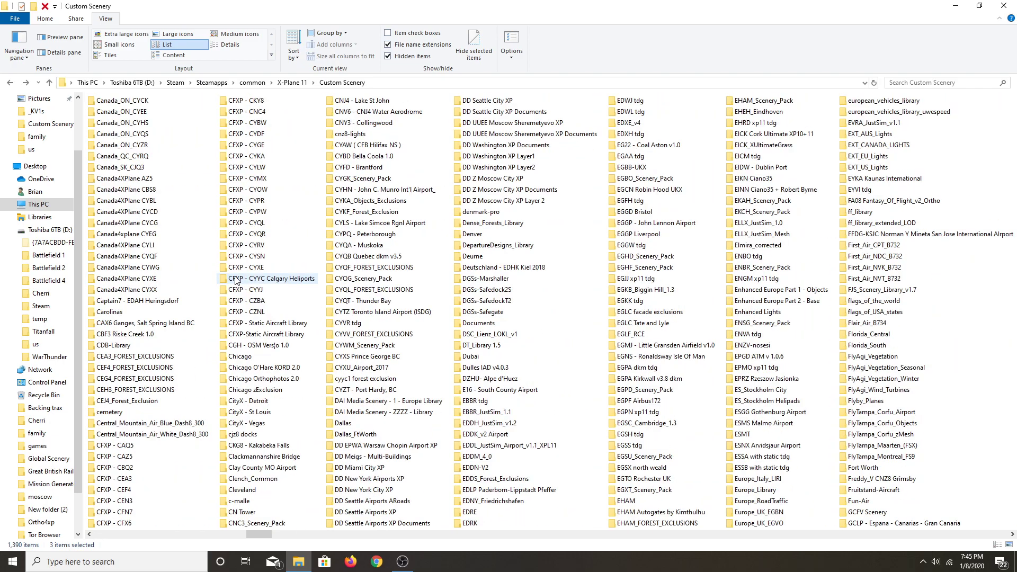
pyautogui.scroll(6, 237, 279)
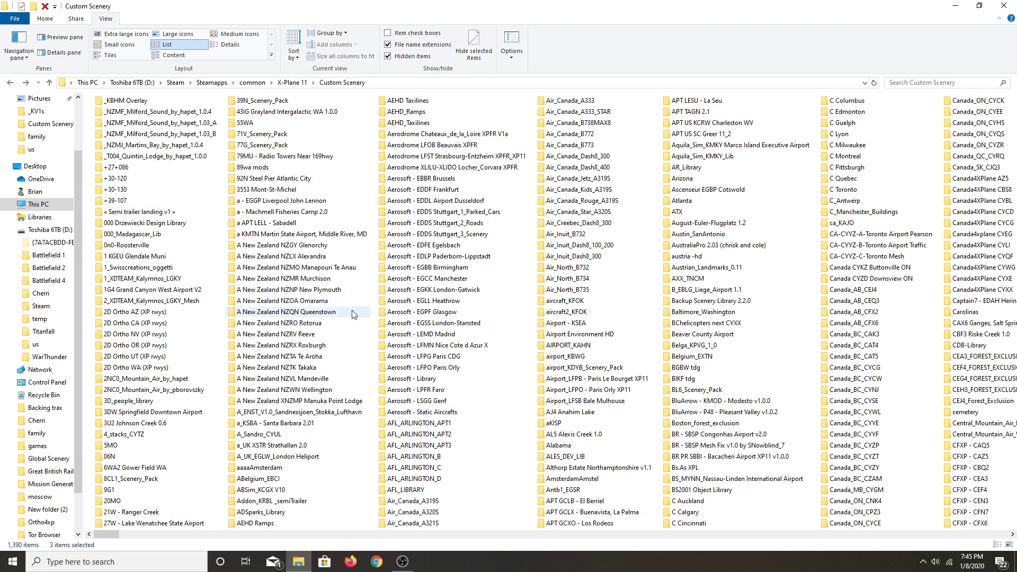
pyautogui.doubleClick(411, 390)
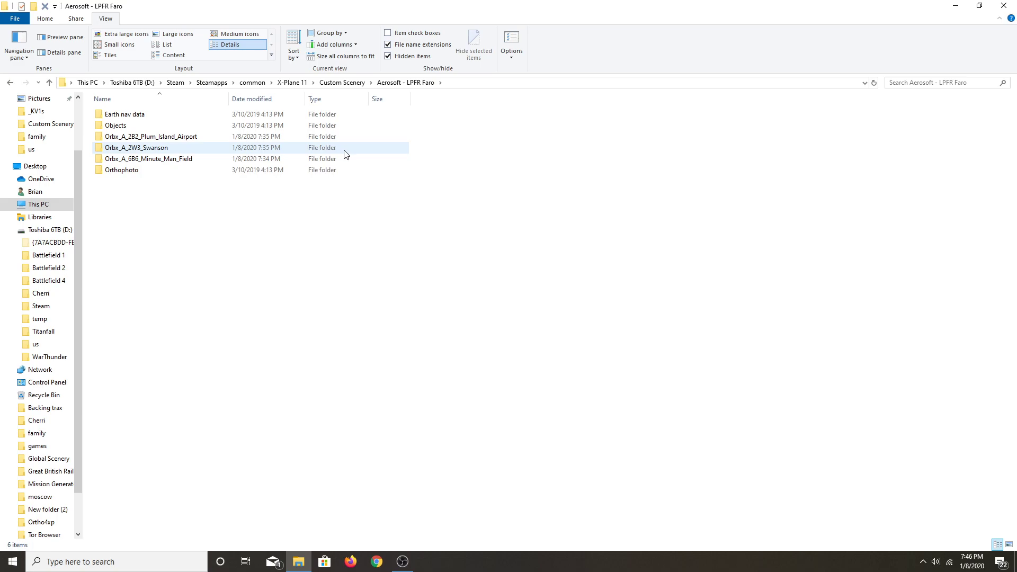
# Step: Delete the Orbx folders 2B2 Plum Island Airport, 2W3 Swanson and 6B6 Minute Man Field from Aerosoft - LPFR Faro
pyautogui.moveTo(345, 158); pyautogui.dragTo(250, 145)
pyautogui.click(439, 254)
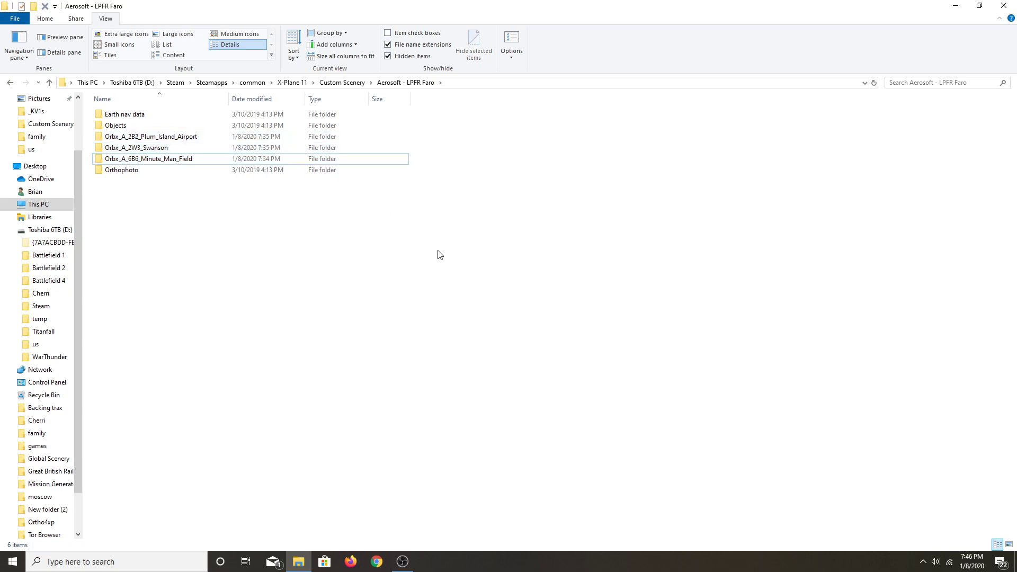
pyautogui.click(190, 164)
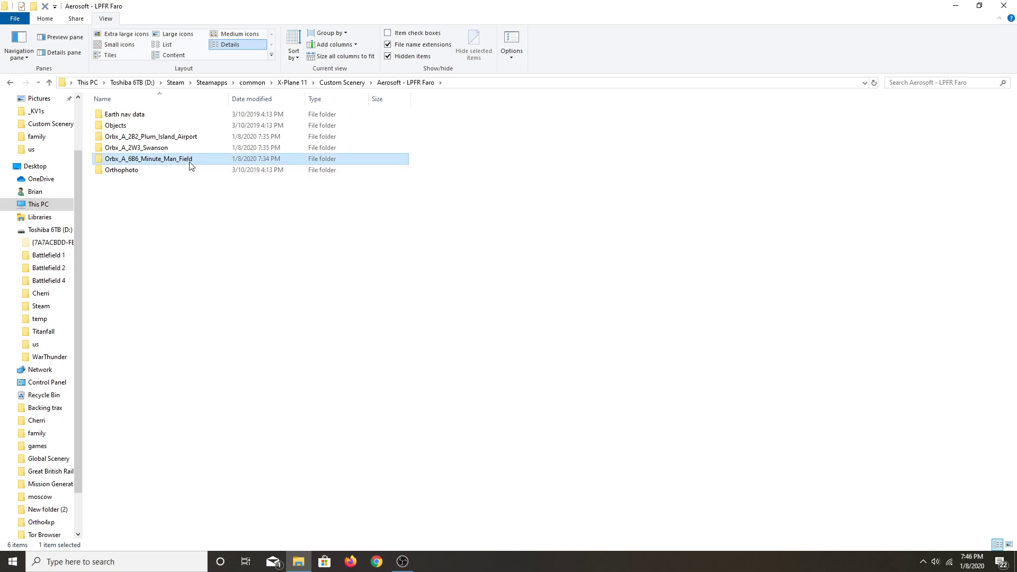
pyautogui.keyDown('ctrl'); pyautogui.click(154, 151); pyautogui.keyUp('ctrl')
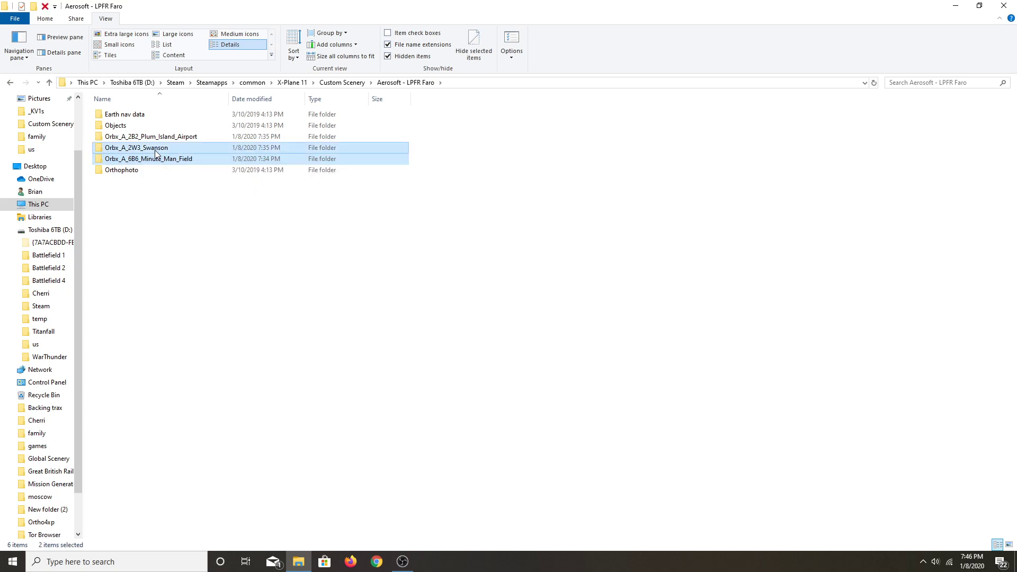
pyautogui.keyDown('ctrl'); pyautogui.click(155, 139); pyautogui.keyUp('ctrl')
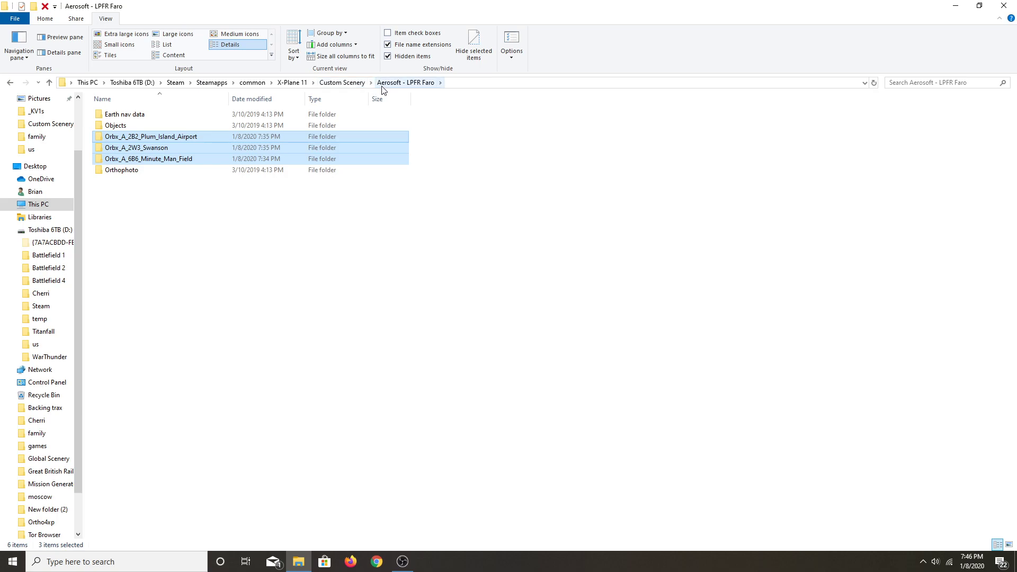
pyautogui.keyDown('ctrl'); pyautogui.click(155, 160); pyautogui.keyUp('ctrl')
pyautogui.keyDown('ctrl'); pyautogui.click(155, 159); pyautogui.keyUp('ctrl')
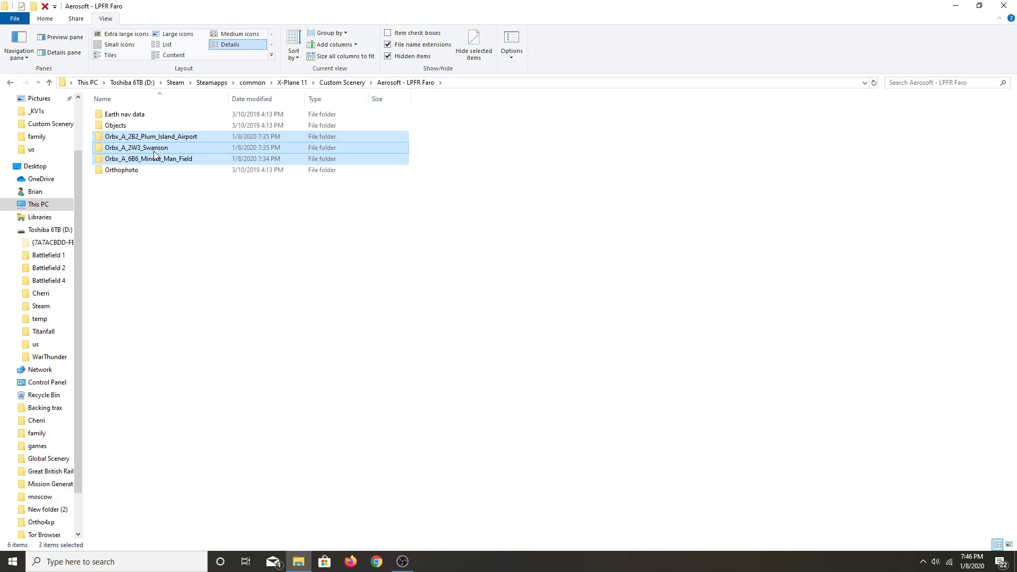
pyautogui.rightClick(154, 153)
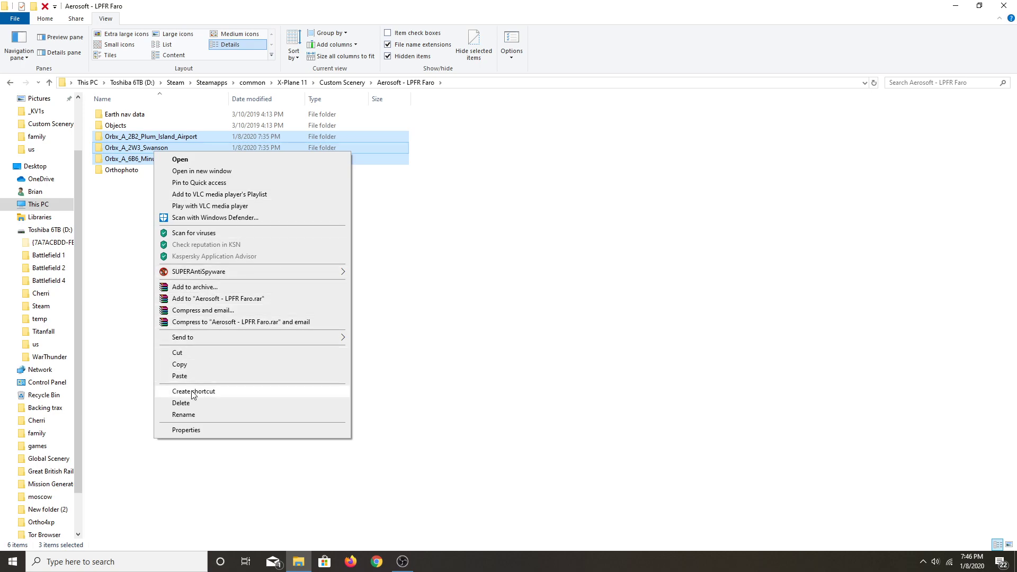
pyautogui.click(180, 403)
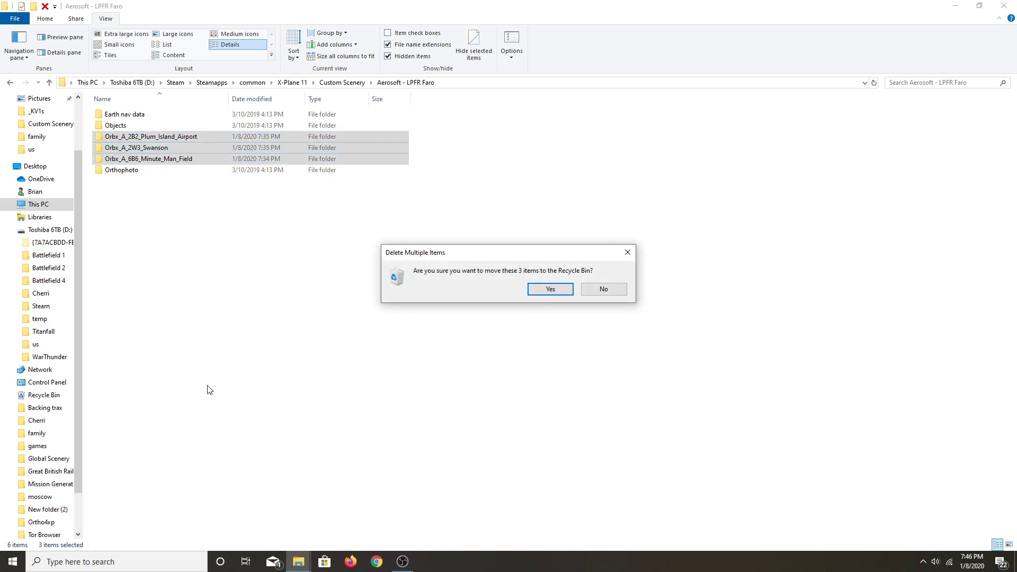
pyautogui.click(541, 288)
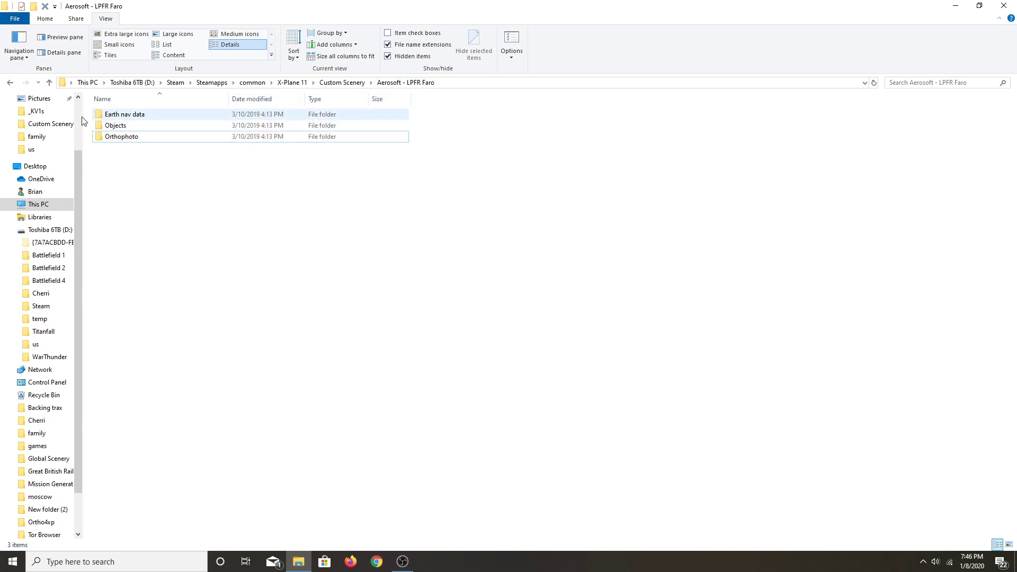
# Step: Return to Custom Scenery and open the scenery_packs.ini file listed after the scenery folders
pyautogui.click(10, 83)
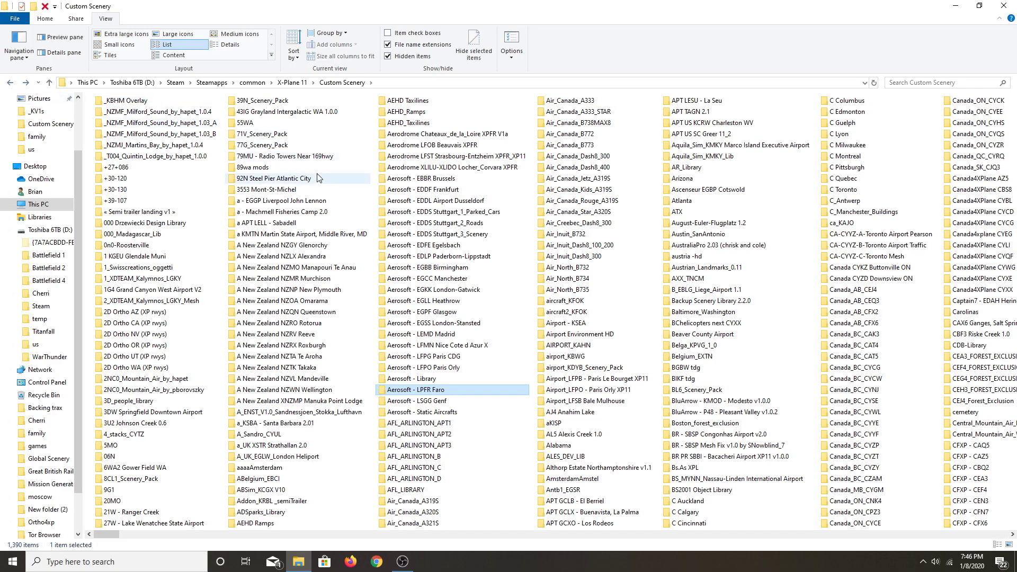
pyautogui.scroll(-10, 319, 178)
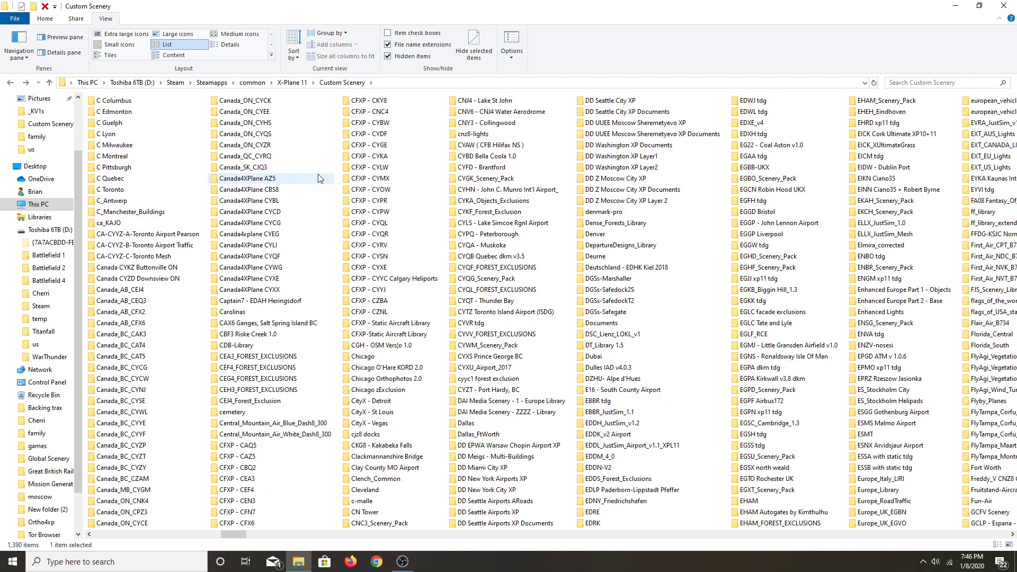
pyautogui.scroll(-10, 319, 178)
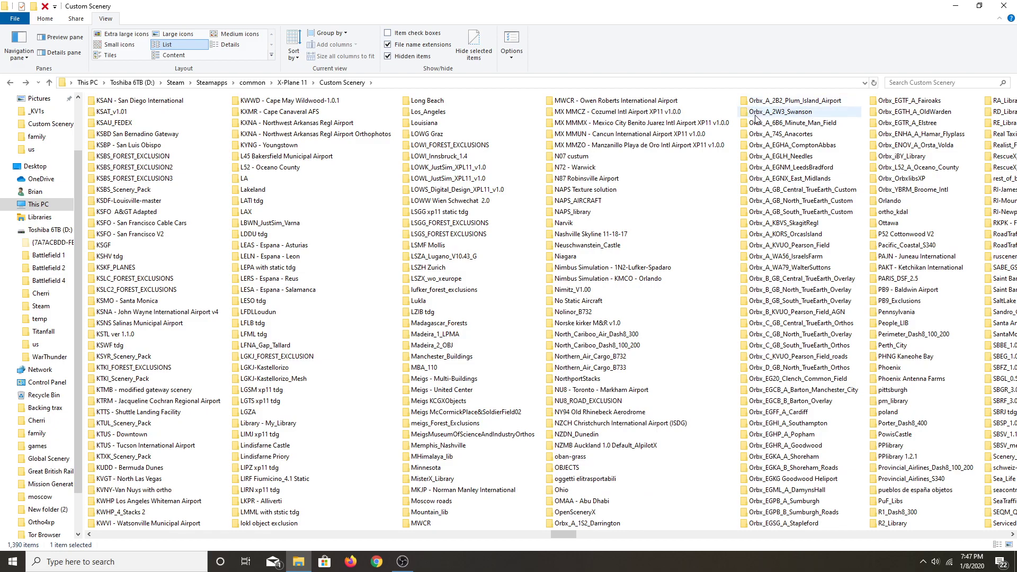
pyautogui.scroll(-4, 700, 222)
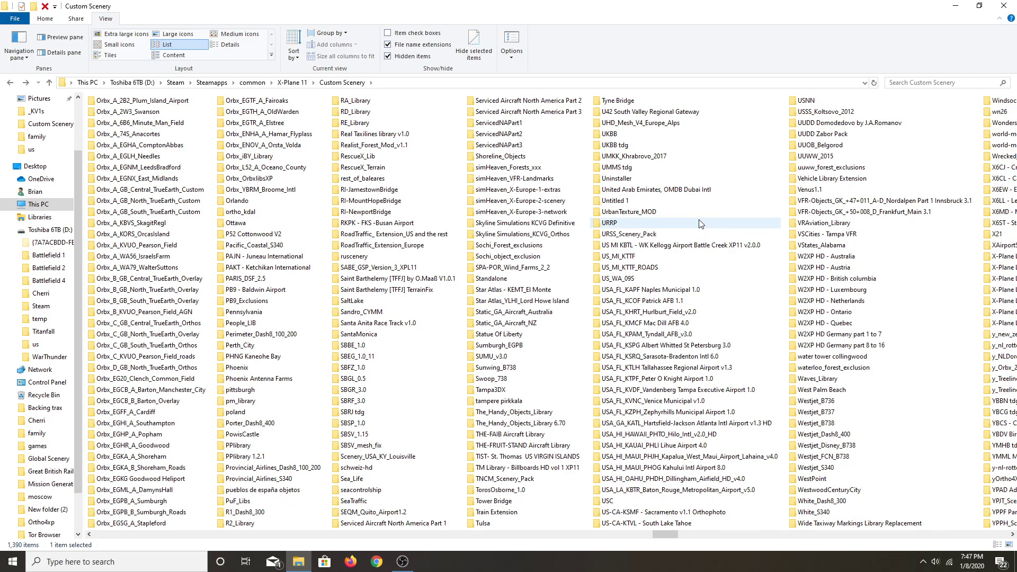
pyautogui.scroll(-4, 700, 222)
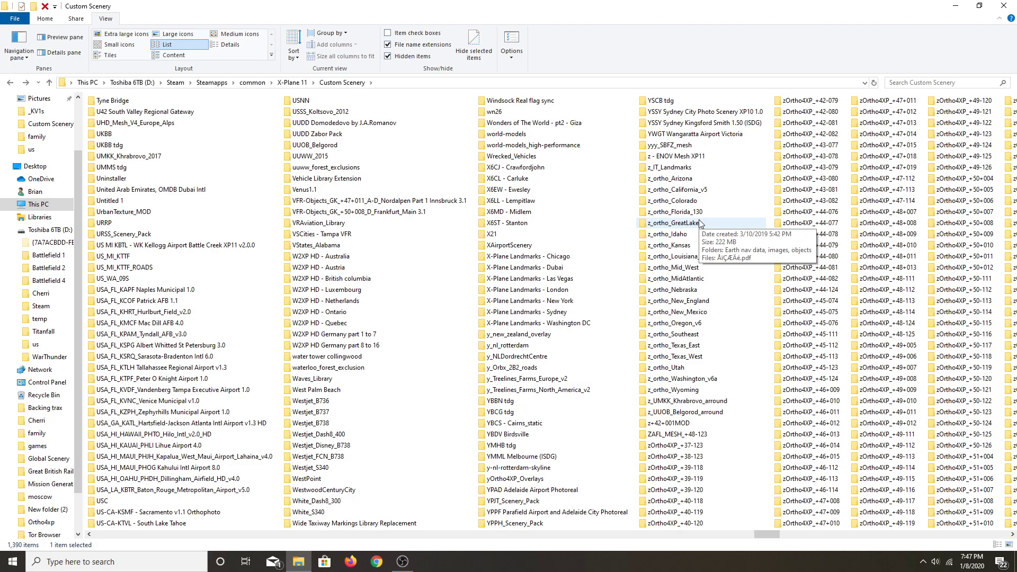
pyautogui.scroll(-4, 700, 222)
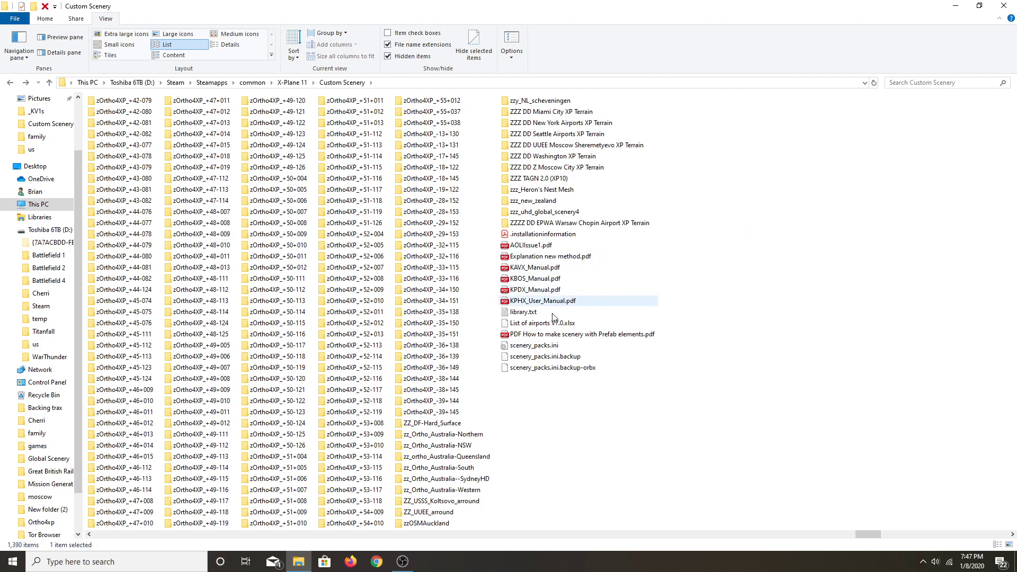
pyautogui.doubleClick(534, 345)
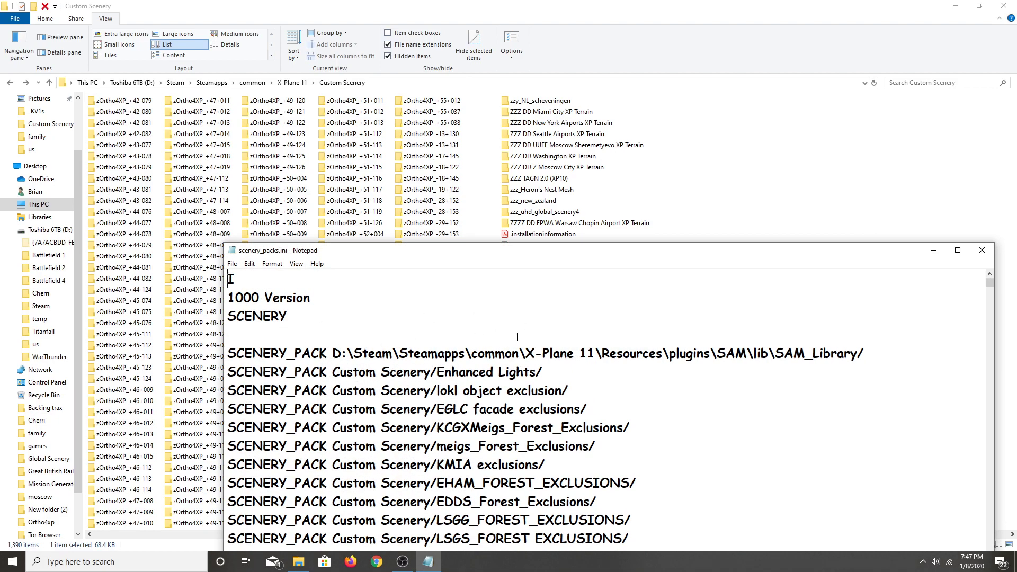
# Step: Cut the line "SCENERY_PACK Custom Scenery/Enhanced Lights/" out of scenery_packs.ini
pyautogui.click(546, 375)
pyautogui.moveTo(546, 374); pyautogui.dragTo(222, 372)
pyautogui.hotkey('ctrl', 'c')
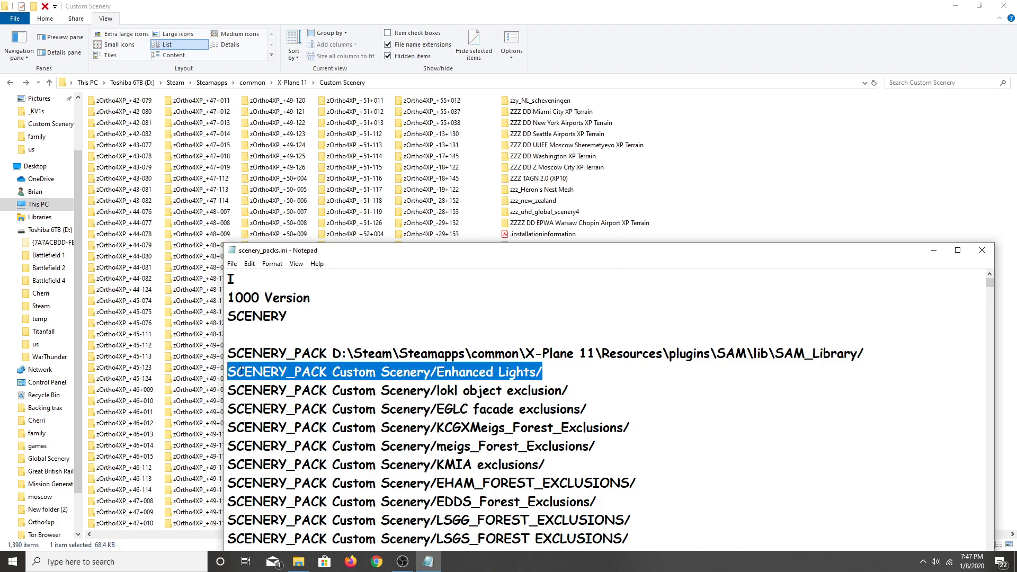
pyautogui.rightClick(241, 371)
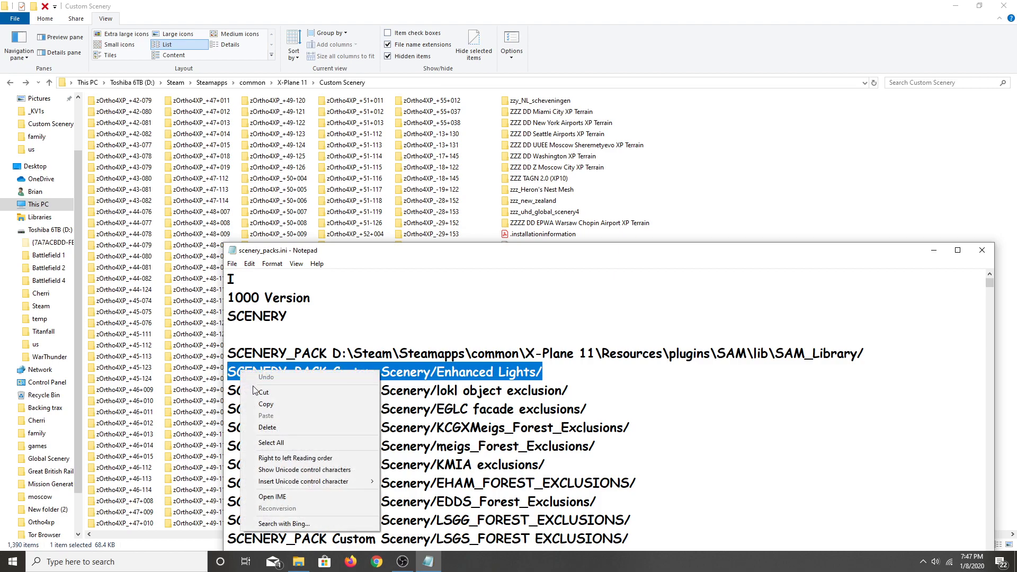
pyautogui.click(264, 393)
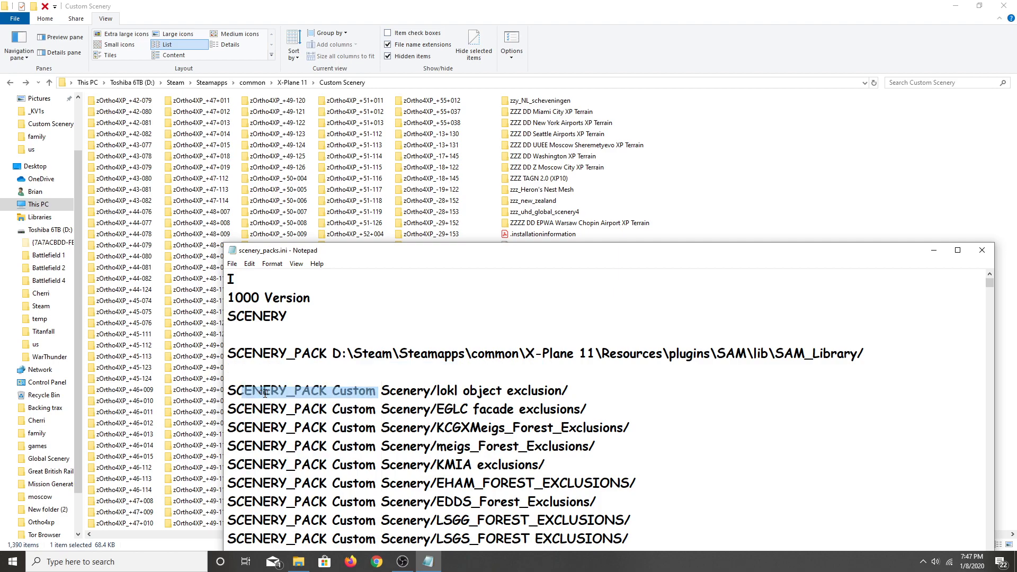
# Step: Paste the cut Enhanced Lights entry back onto the empty line between the SAM_Library and lokl object exclusion entries
pyautogui.click(239, 334)
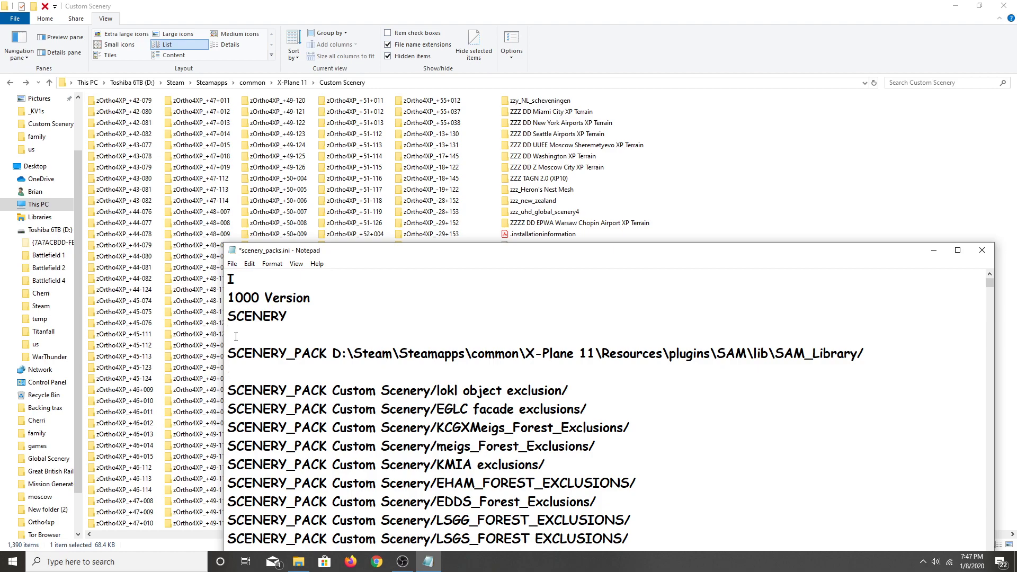
pyautogui.rightClick(234, 337)
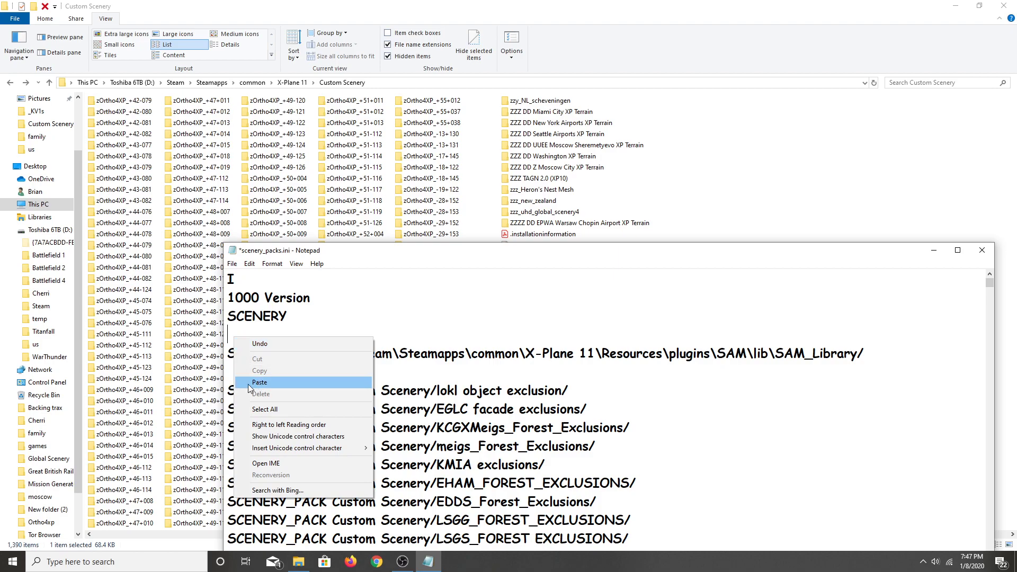
pyautogui.click(426, 365)
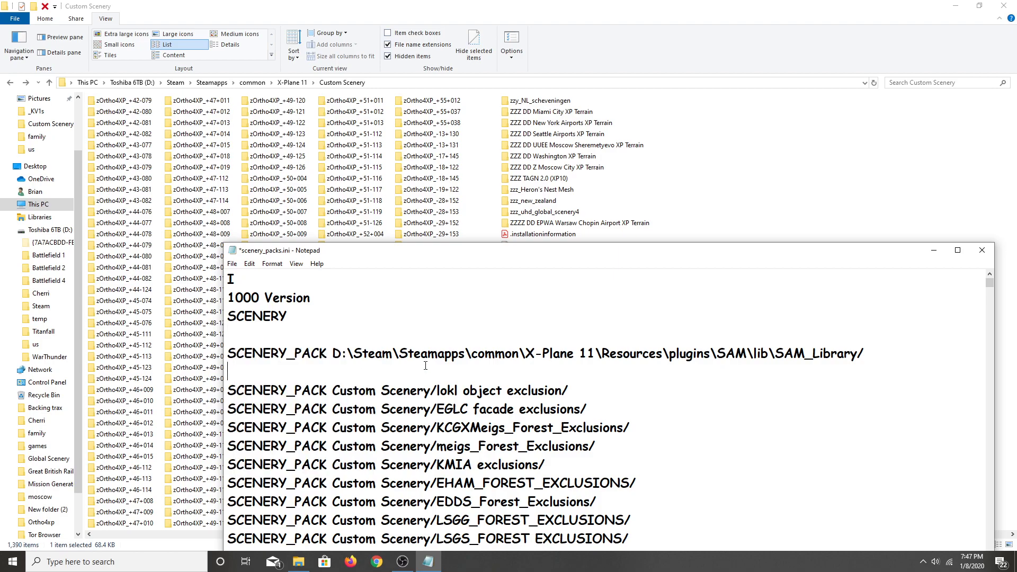
pyautogui.rightClick(228, 375)
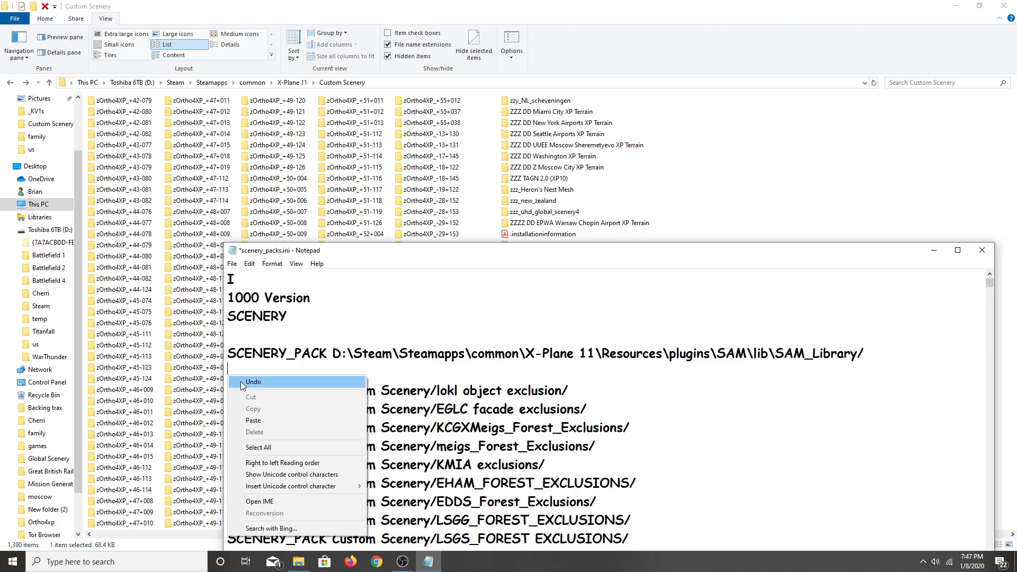
pyautogui.click(253, 420)
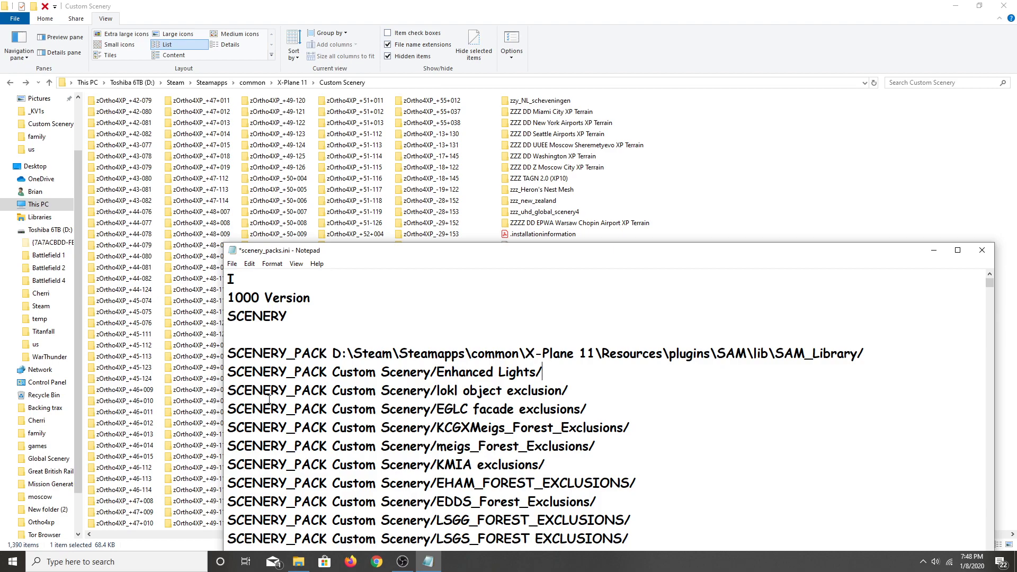
# Step: Close scenery_packs.ini with its changes saved and close the Custom Scenery folder window
pyautogui.click(981, 250)
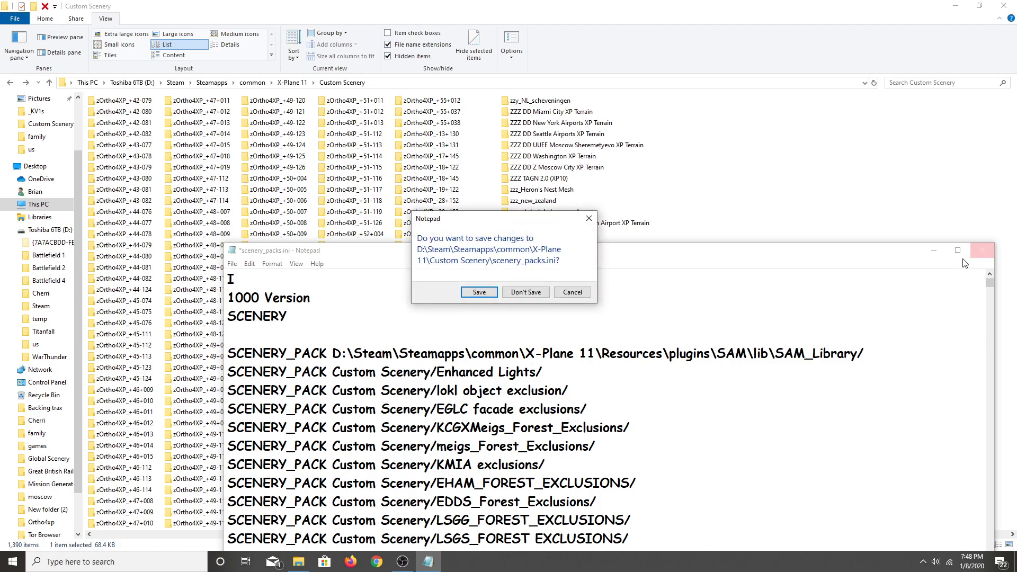
pyautogui.click(479, 292)
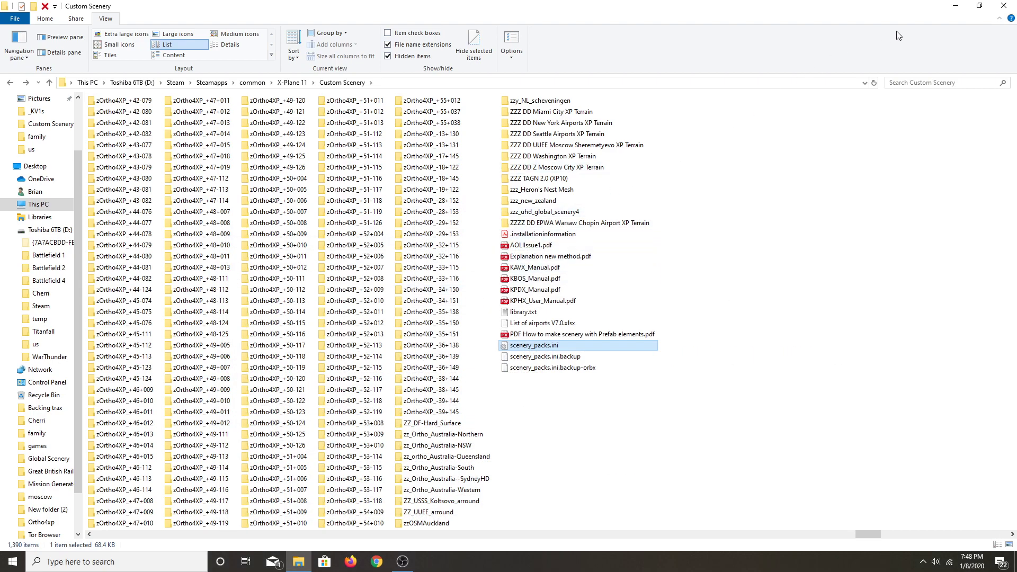
pyautogui.click(1006, 5)
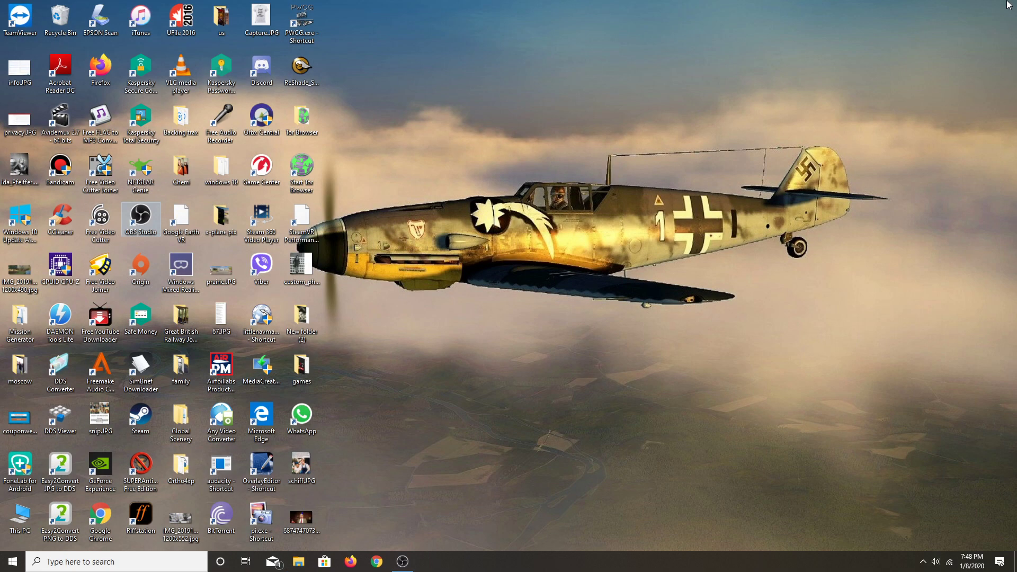
pyautogui.click(403, 563)
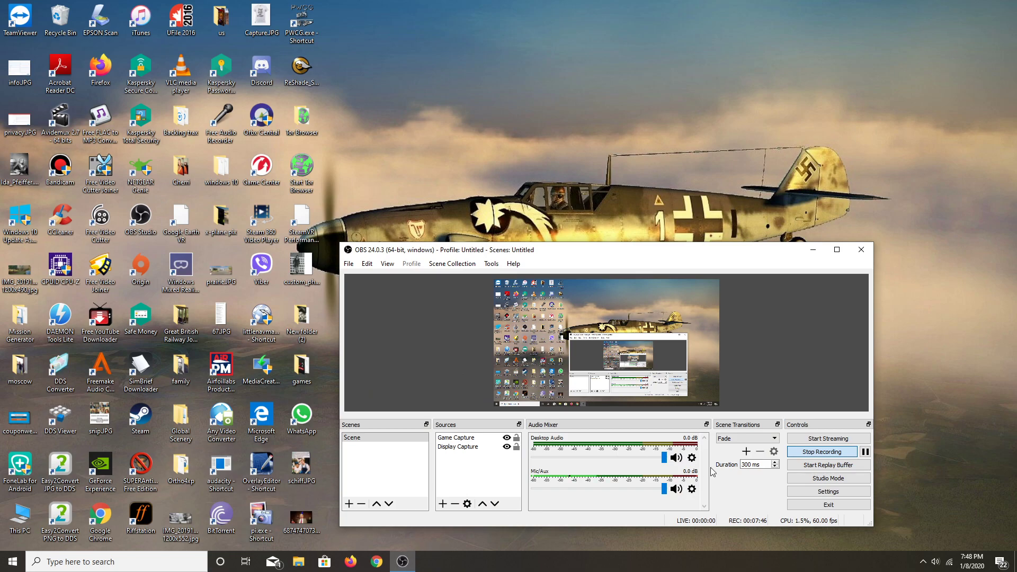